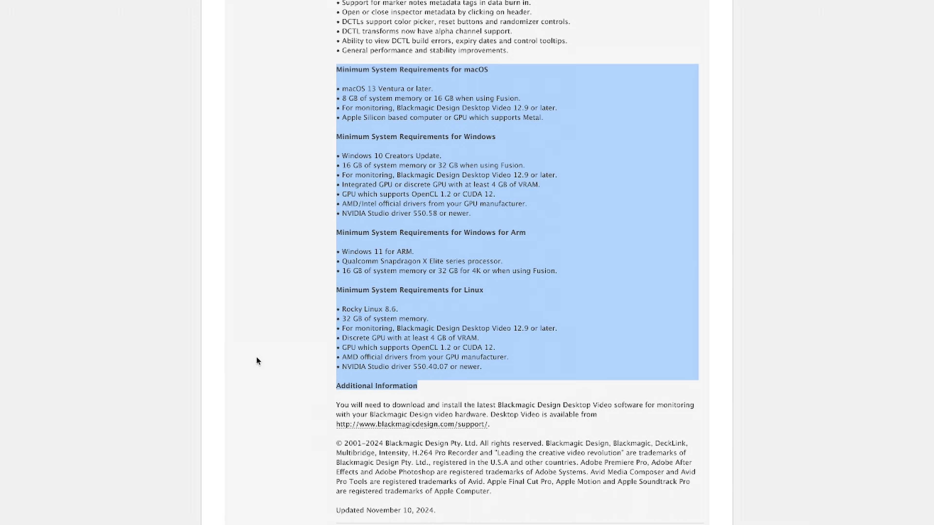
Open the Effects library, browse the Titles and Generators categories, and preview the Cartoon Cloud Sky fusion generator.
{"action": "left_click", "coordinate": [257, 358]}
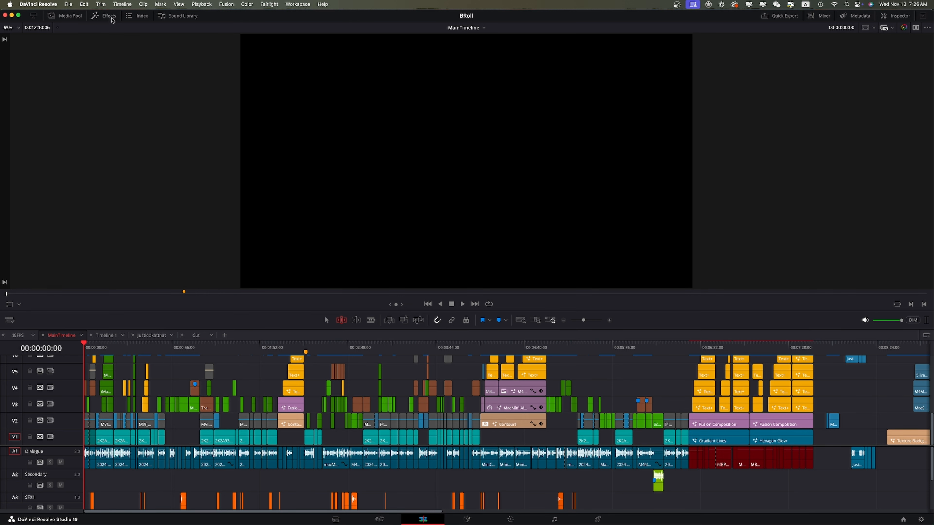
{"action": "left_click", "coordinate": [109, 16]}
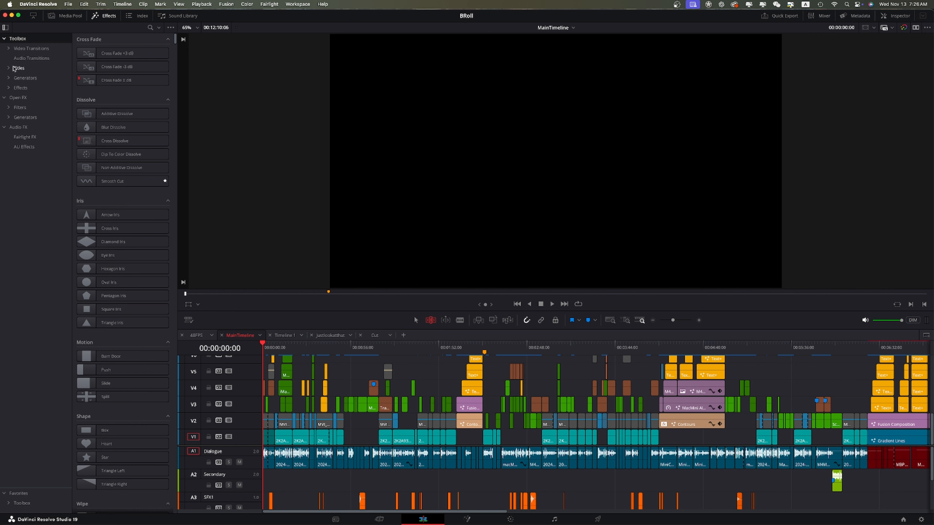
{"action": "left_click", "coordinate": [20, 69]}
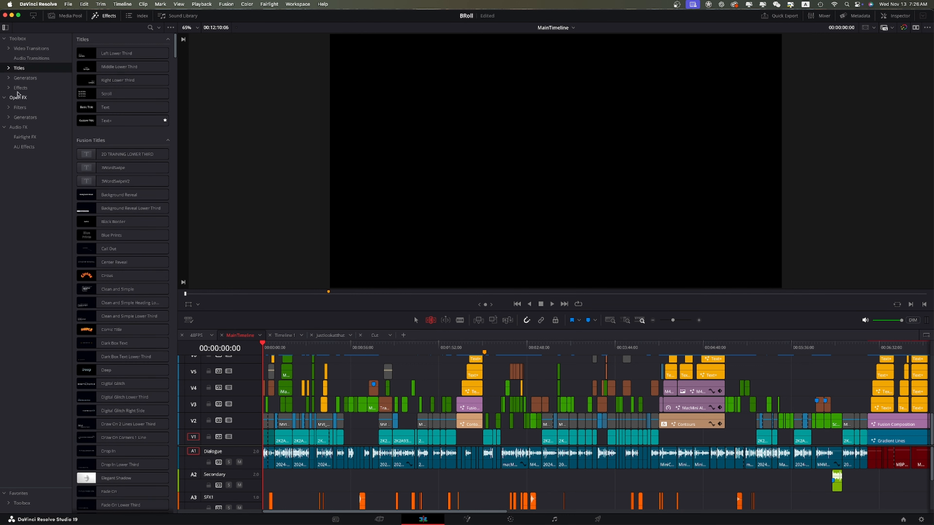
{"action": "left_click", "coordinate": [25, 78]}
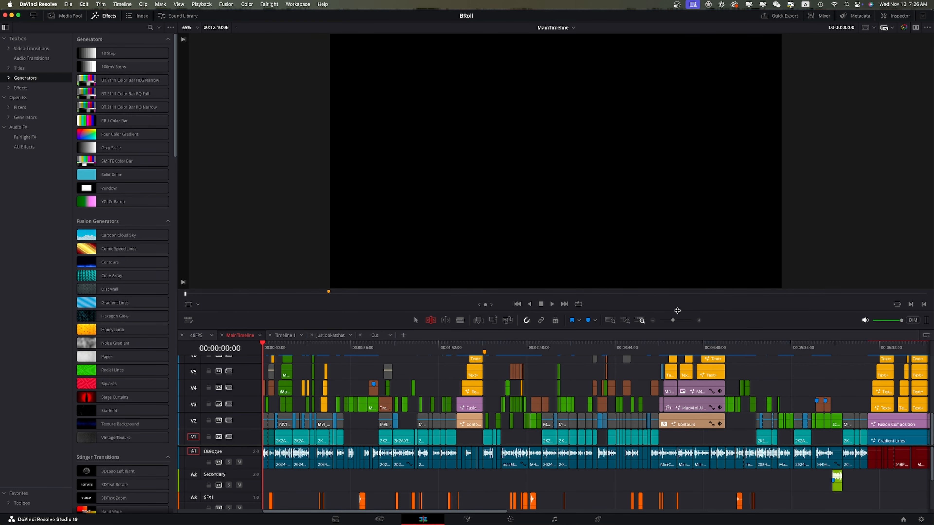
{"action": "left_click_drag", "start_coordinate": [678, 311], "coordinate": [670, 391]}
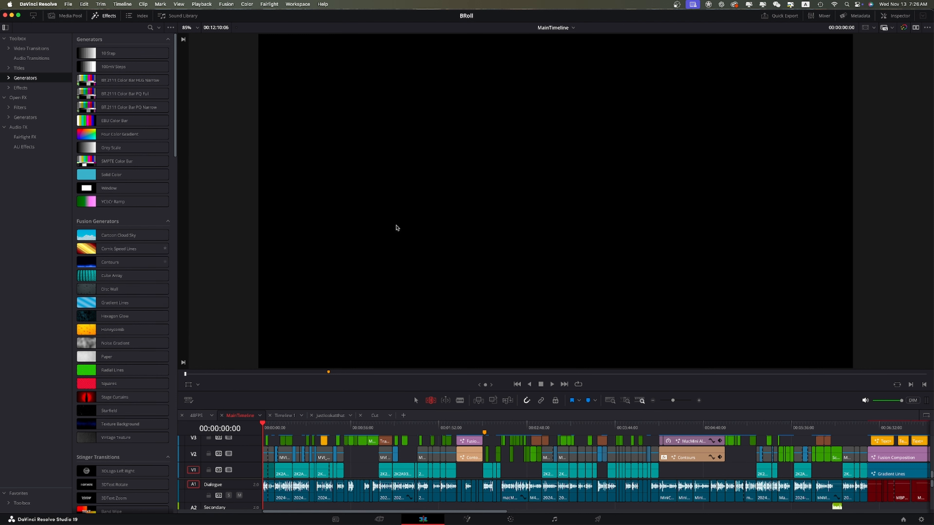
{"action": "left_click", "coordinate": [116, 237]}
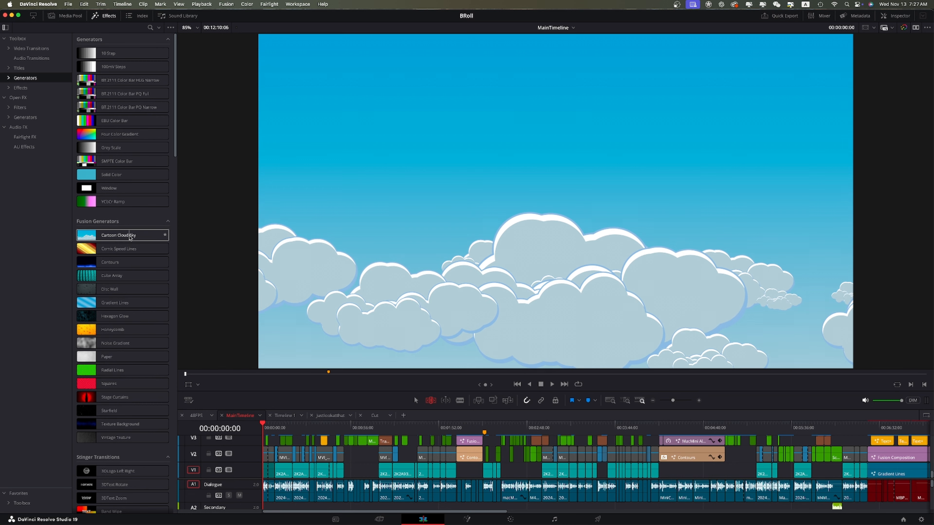
{"action": "left_click", "coordinate": [126, 250]}
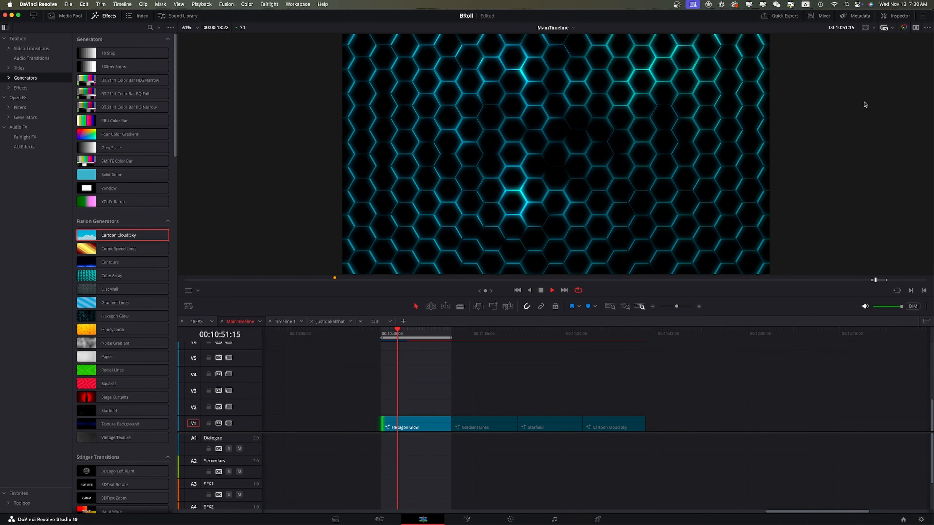
Open the Inspector for the Hexagon Glow clip and set its Animation Speed to 250.
{"action": "left_click", "coordinate": [895, 15]}
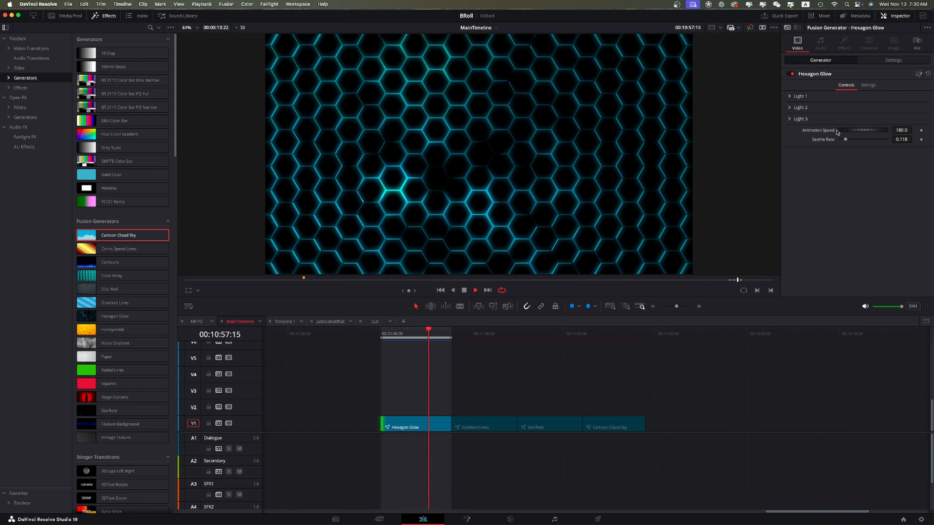
{"action": "left_click", "coordinate": [903, 130]}
{"action": "type", "text": "250"}
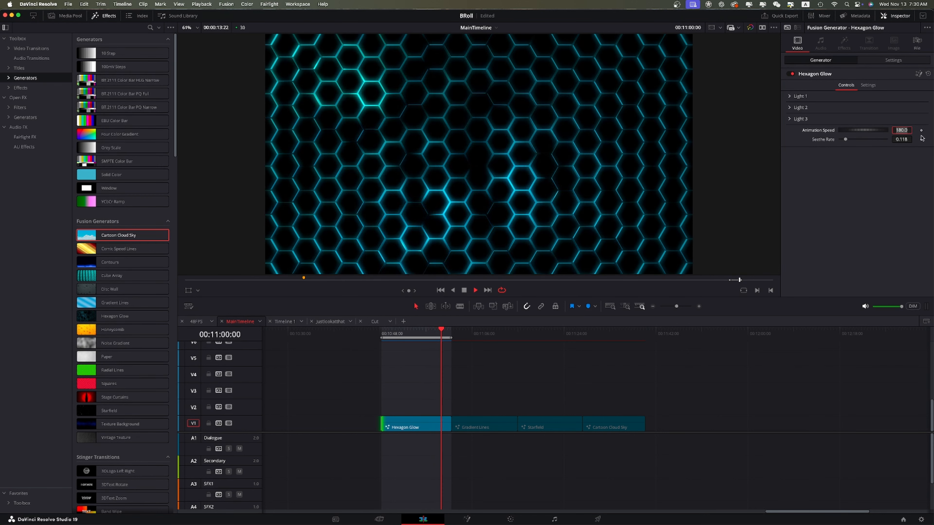
{"action": "key", "text": "Tab"}
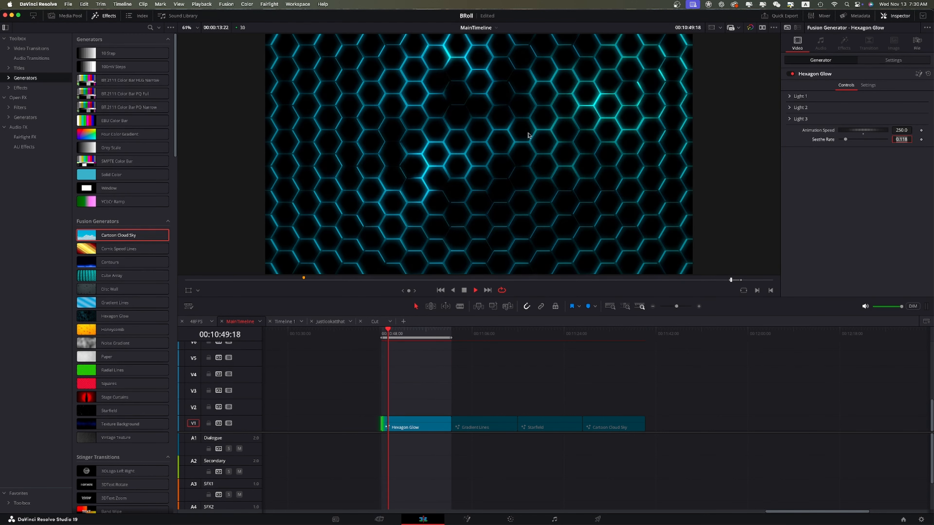
Expand the Light 1, Light 2 and Light 3 groups and set Light 1's color to purple.
{"action": "left_click", "coordinate": [789, 97]}
{"action": "left_click", "coordinate": [788, 164]}
{"action": "left_click", "coordinate": [789, 231]}
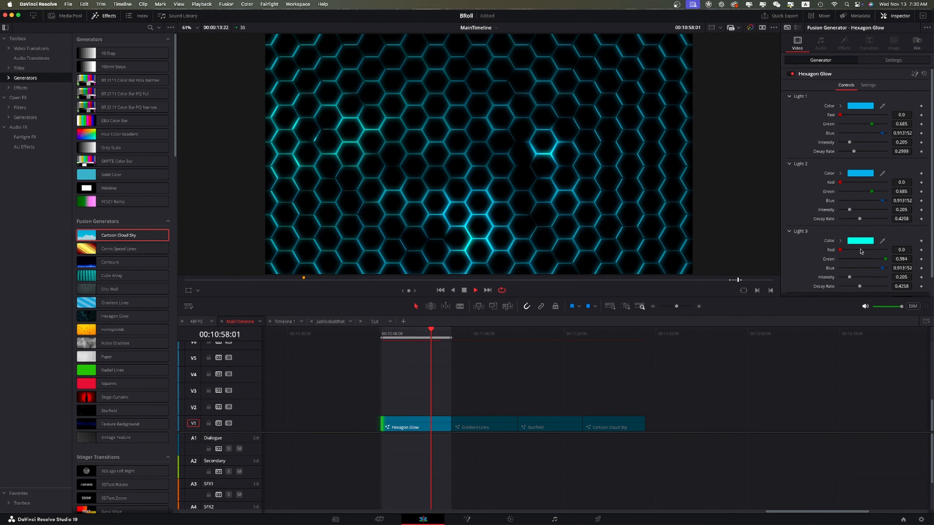
{"action": "left_click", "coordinate": [855, 107]}
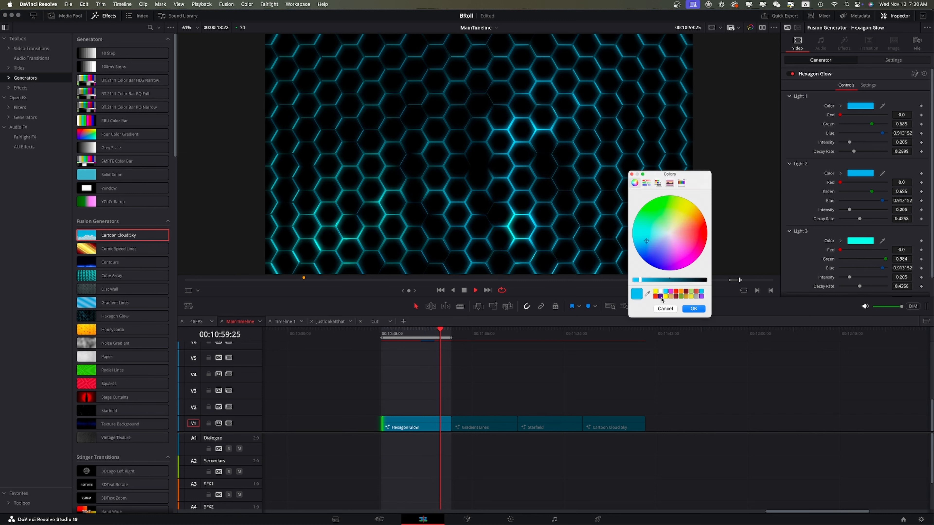
{"action": "left_click", "coordinate": [660, 297]}
{"action": "left_click", "coordinate": [696, 308]}
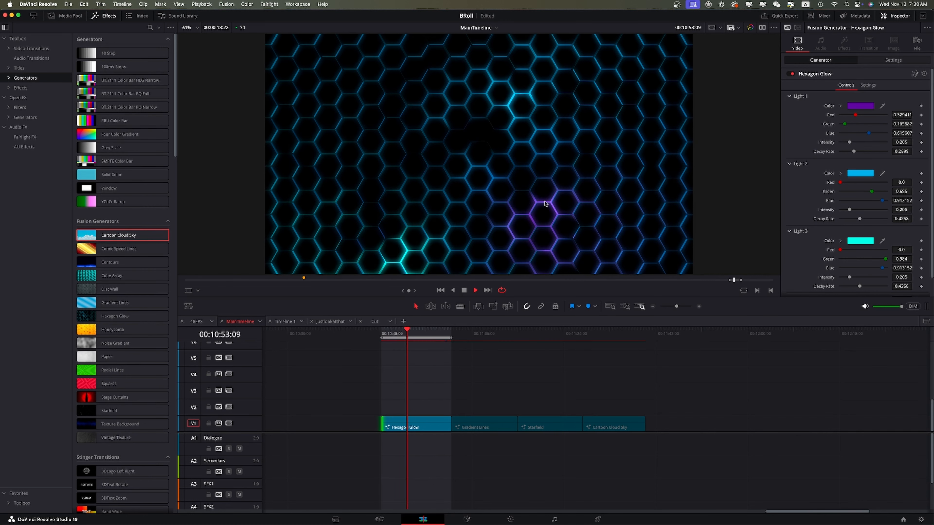
Set Light 2's color to yellow and Light 3's color to red.
{"action": "left_click", "coordinate": [859, 173]}
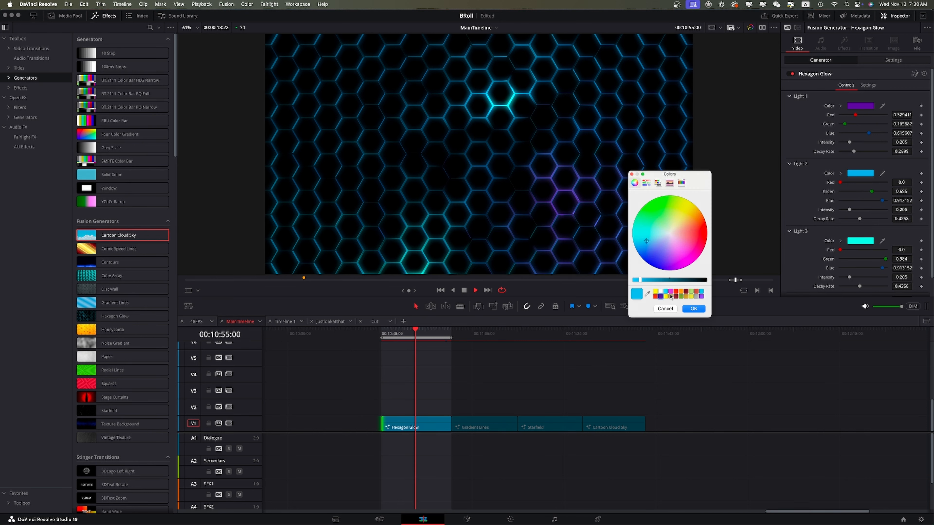
{"action": "left_click", "coordinate": [665, 297]}
{"action": "left_click", "coordinate": [702, 312]}
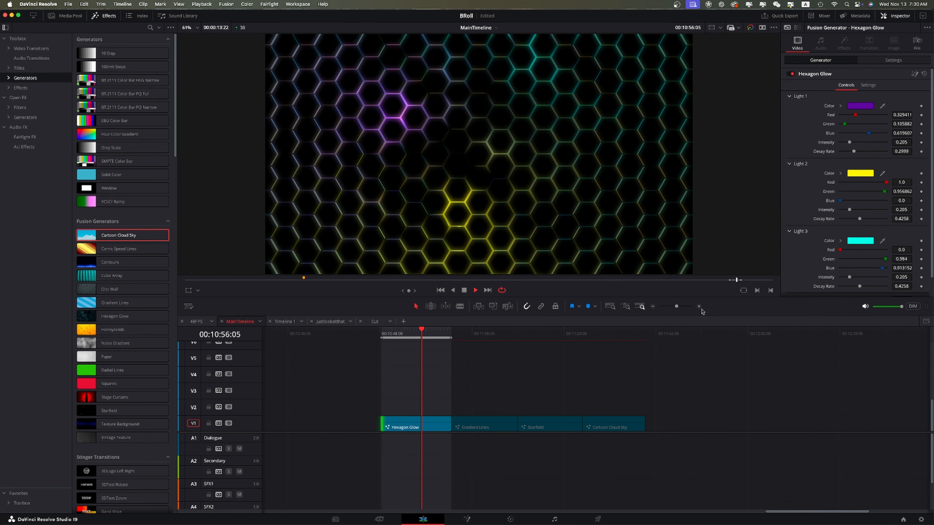
{"action": "left_click", "coordinate": [855, 242]}
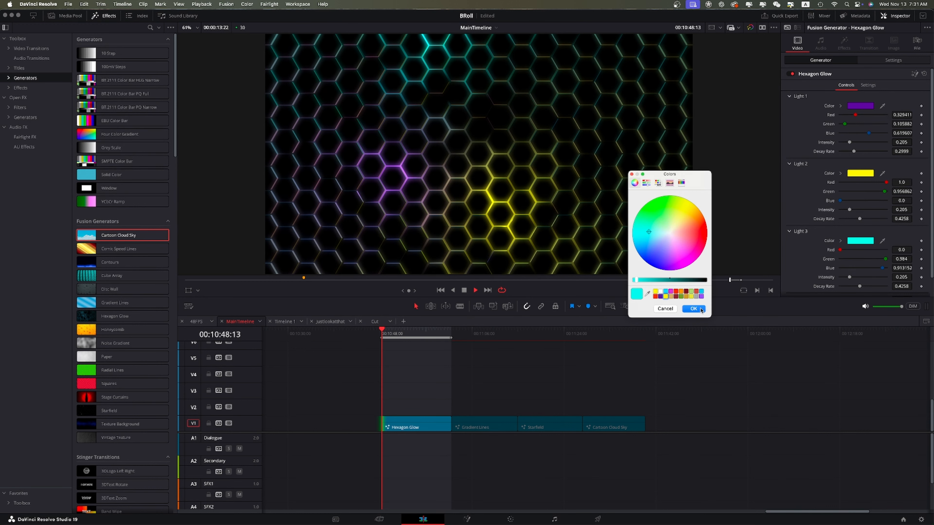
{"action": "left_click", "coordinate": [676, 292]}
{"action": "left_click", "coordinate": [694, 309]}
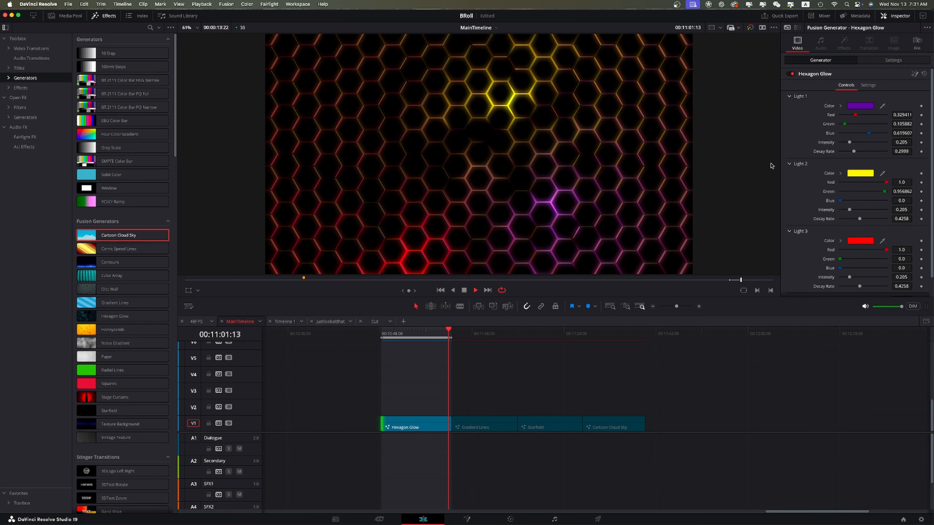
Change Light 2's and Light 3's colors to purple swatches as well.
{"action": "left_click", "coordinate": [867, 175]}
{"action": "left_click", "coordinate": [659, 296]}
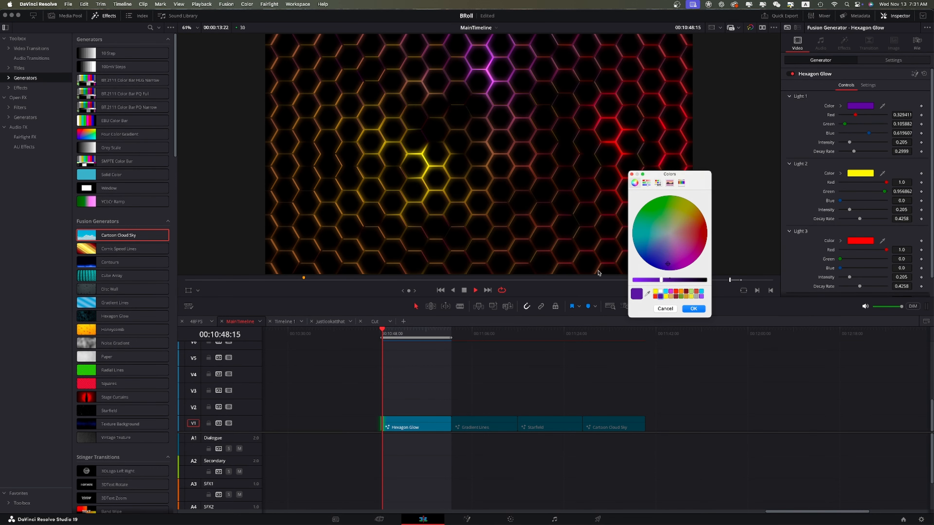
{"action": "left_click", "coordinate": [697, 312]}
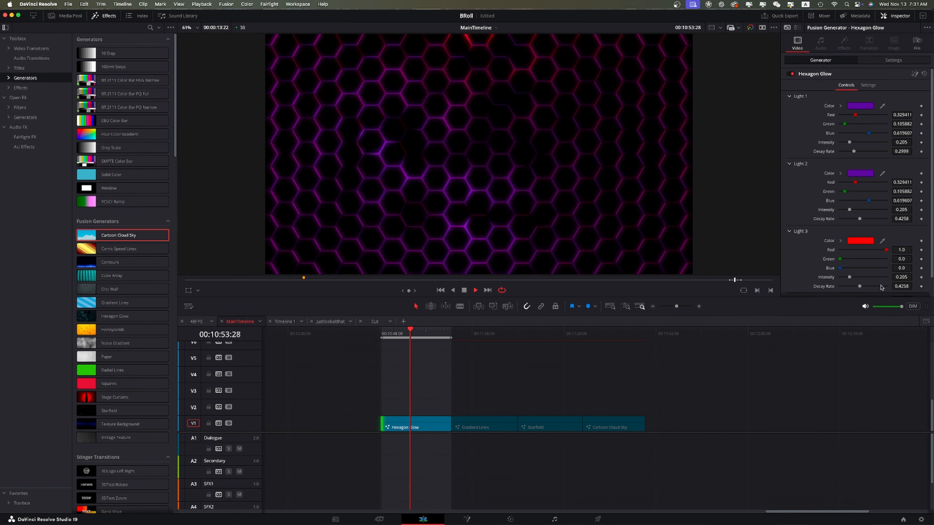
{"action": "left_click", "coordinate": [860, 243]}
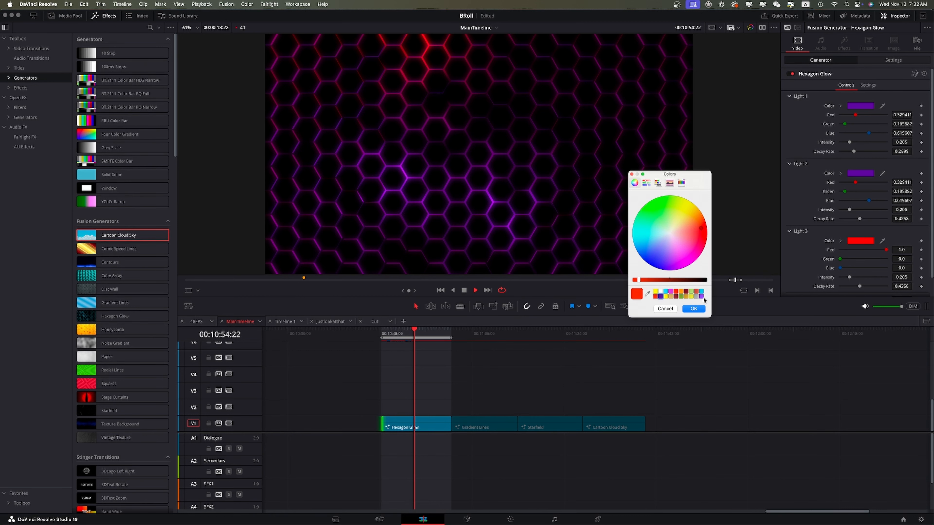
{"action": "left_click", "coordinate": [694, 309]}
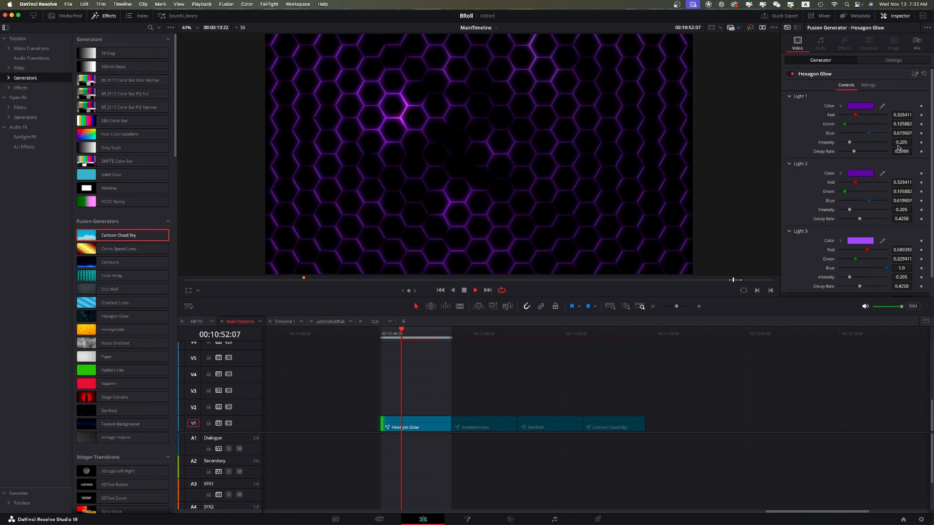
Open the Hexagon Glow generator in Fusion and expand the HexagonGlow group node to show its internal nodes.
{"action": "left_click", "coordinate": [914, 74]}
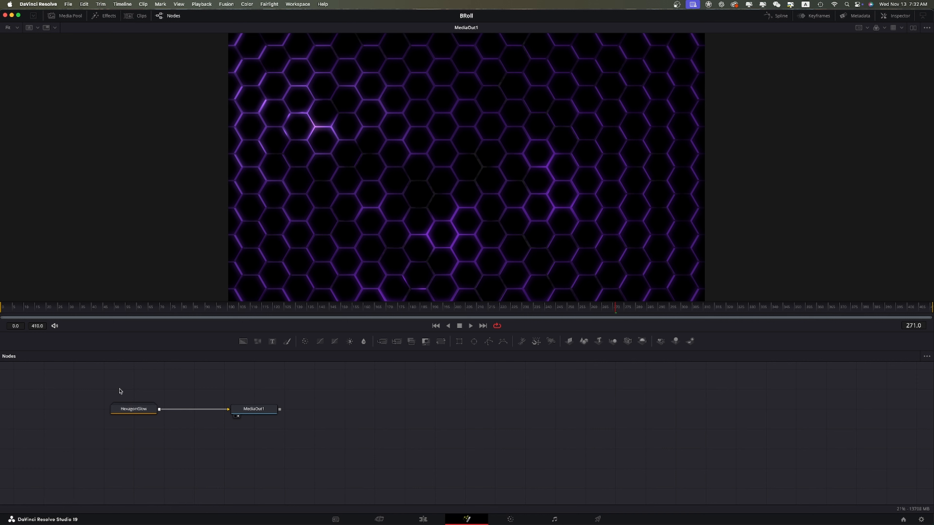
{"action": "left_click_drag", "start_coordinate": [119, 391], "coordinate": [299, 451]}
{"action": "left_click_drag", "start_coordinate": [266, 418], "coordinate": [625, 438]}
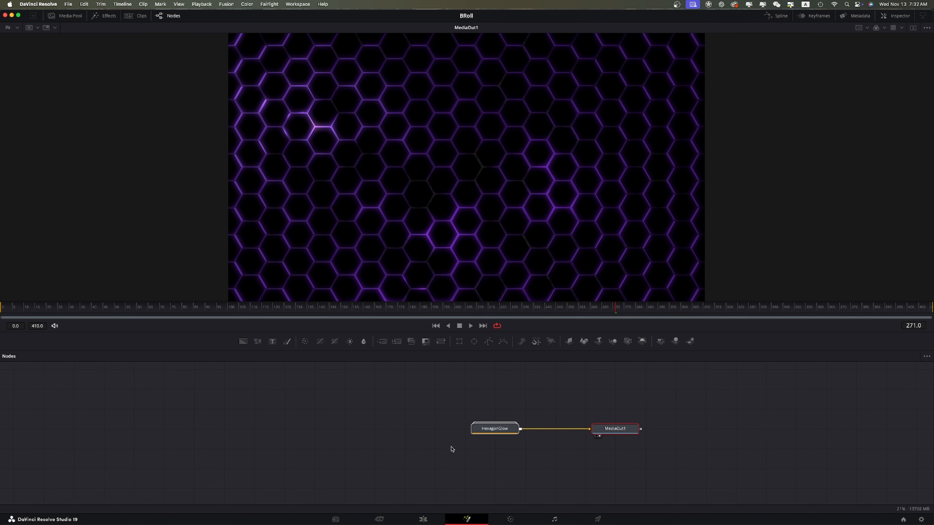
{"action": "left_click_drag", "start_coordinate": [494, 429], "coordinate": [359, 367]}
{"action": "double_click", "coordinate": [374, 430]}
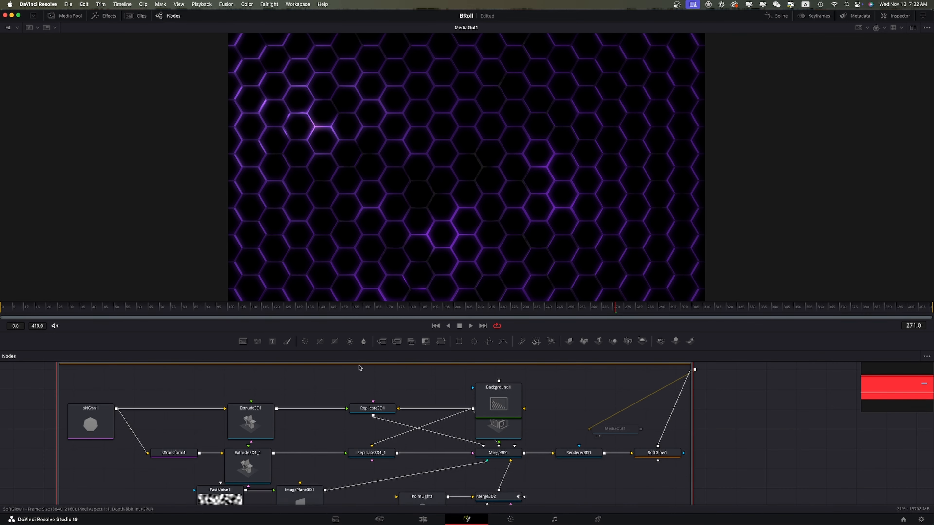
{"action": "scroll", "coordinate": [392, 423], "scroll_direction": "down", "scroll_amount": 10}
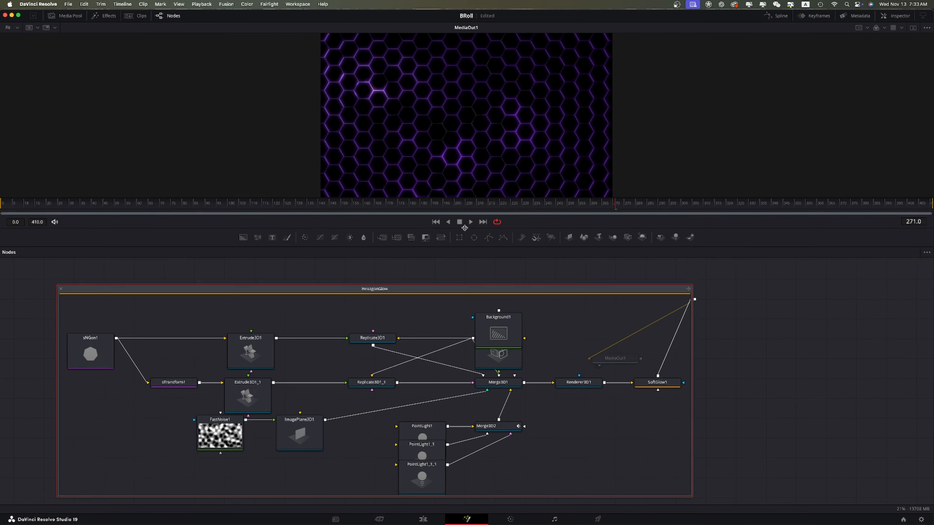
{"action": "left_click_drag", "start_coordinate": [464, 228], "coordinate": [464, 216]}
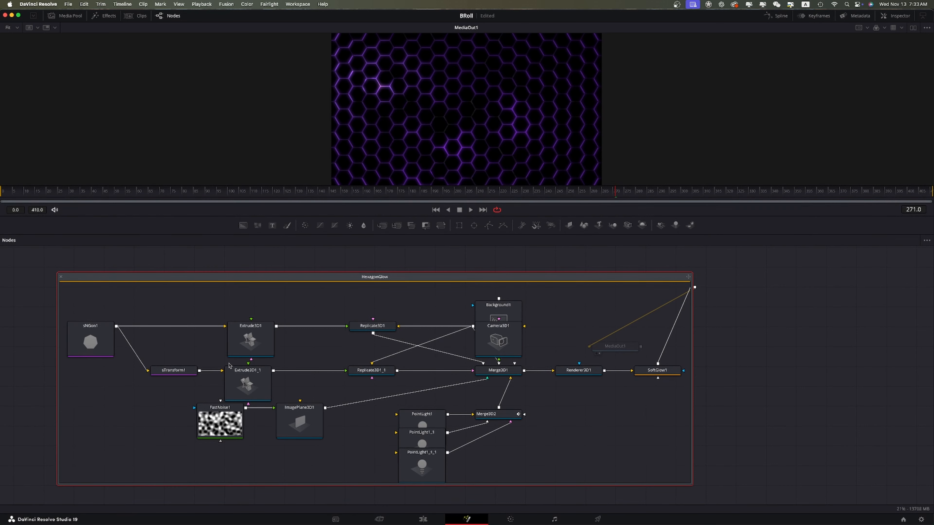
Rearrange the sNGon, Transform, Extrude and Replicate nodes inside the HexagonGlow group into a tidier layout.
{"action": "left_click_drag", "start_coordinate": [104, 336], "coordinate": [117, 289]}
{"action": "left_click_drag", "start_coordinate": [176, 370], "coordinate": [167, 336]}
{"action": "left_click_drag", "start_coordinate": [251, 340], "coordinate": [254, 312]}
{"action": "left_click_drag", "start_coordinate": [114, 300], "coordinate": [114, 318]}
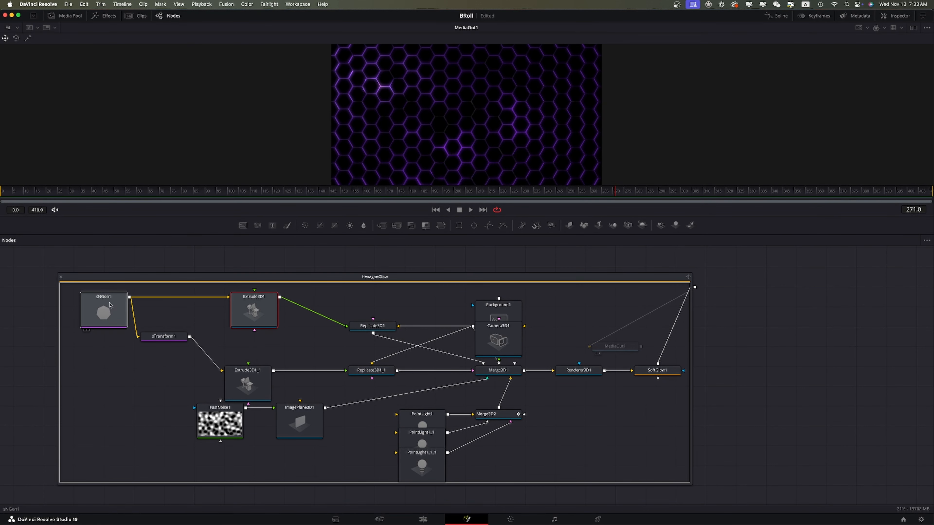
{"action": "left_click_drag", "start_coordinate": [248, 382], "coordinate": [253, 349]}
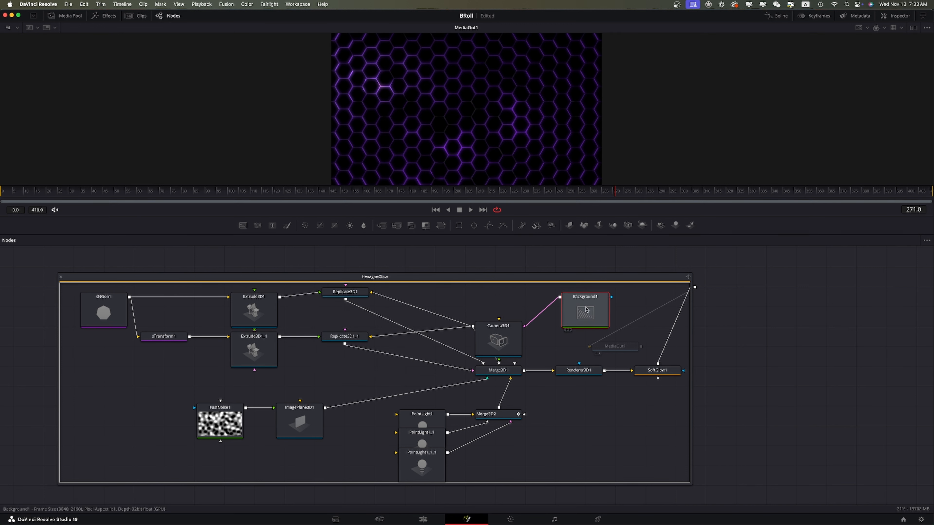
Move the Camera3D1 node up beside Background1 and select the Merge3D1 node.
{"action": "left_click", "coordinate": [501, 338]}
{"action": "left_click_drag", "start_coordinate": [502, 339], "coordinate": [518, 313]}
{"action": "left_click", "coordinate": [494, 374]}
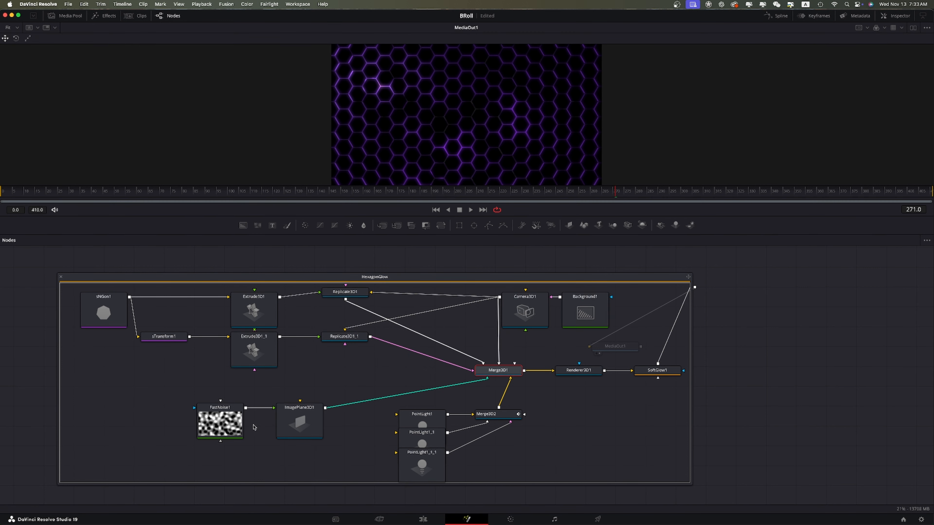
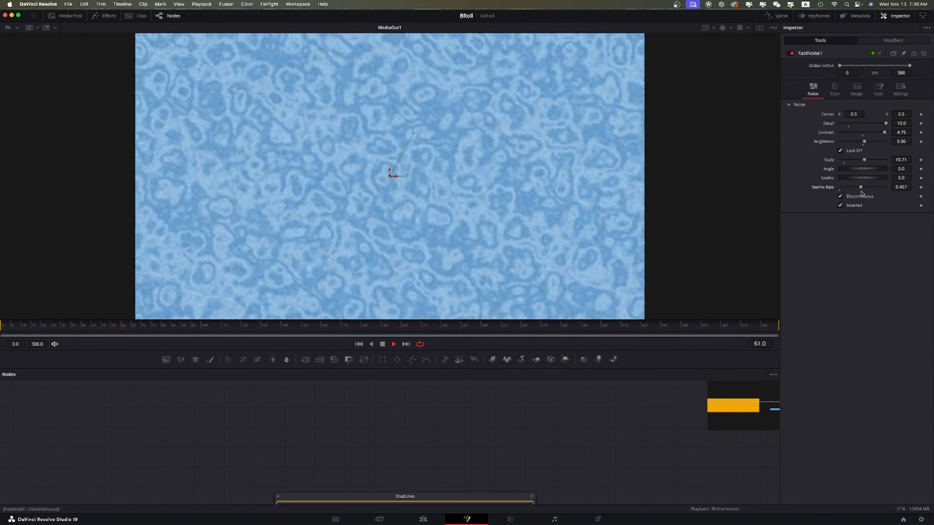
Set the FastNoise1 node's Seethe Rate to 0 and return to the Edit page.
{"action": "left_click_drag", "start_coordinate": [861, 188], "coordinate": [836, 188]}
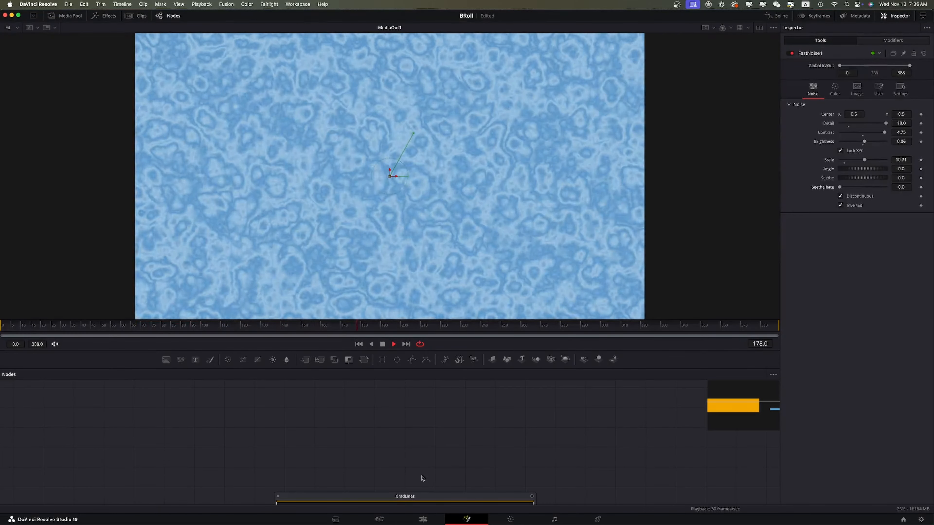
{"action": "left_click", "coordinate": [422, 519]}
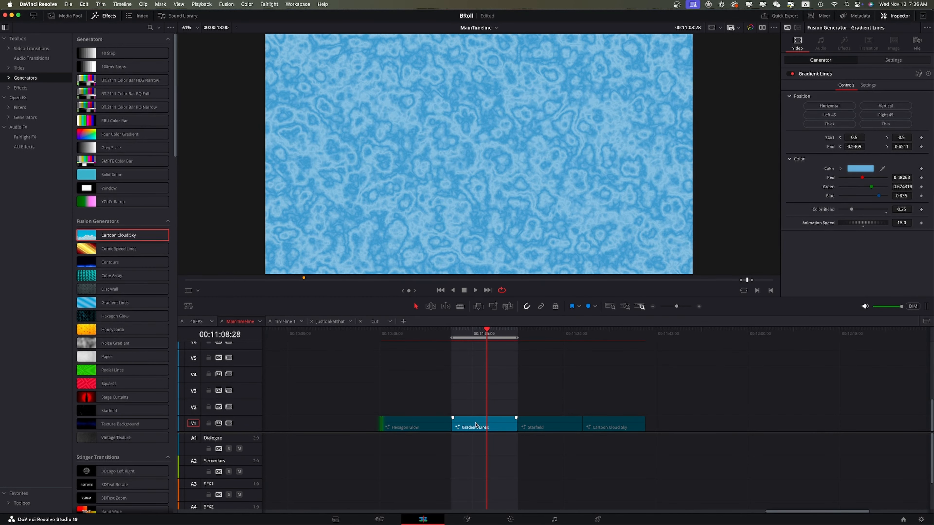
Play the Gradient Lines clip and apply its Right 45, Left 45, Thick and Thin position presets.
{"action": "left_click", "coordinate": [471, 337]}
{"action": "key", "text": "space"}
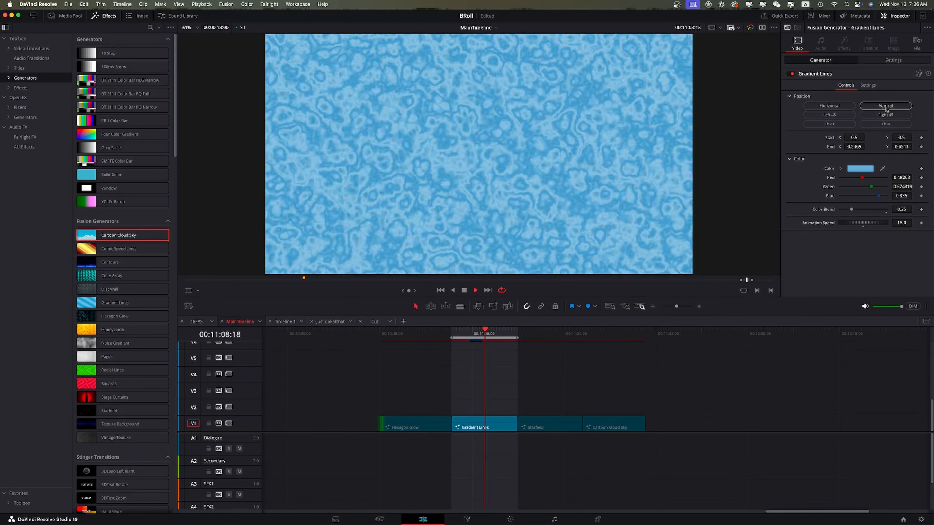
{"action": "left_click", "coordinate": [886, 115]}
{"action": "left_click", "coordinate": [845, 115]}
{"action": "left_click", "coordinate": [845, 125]}
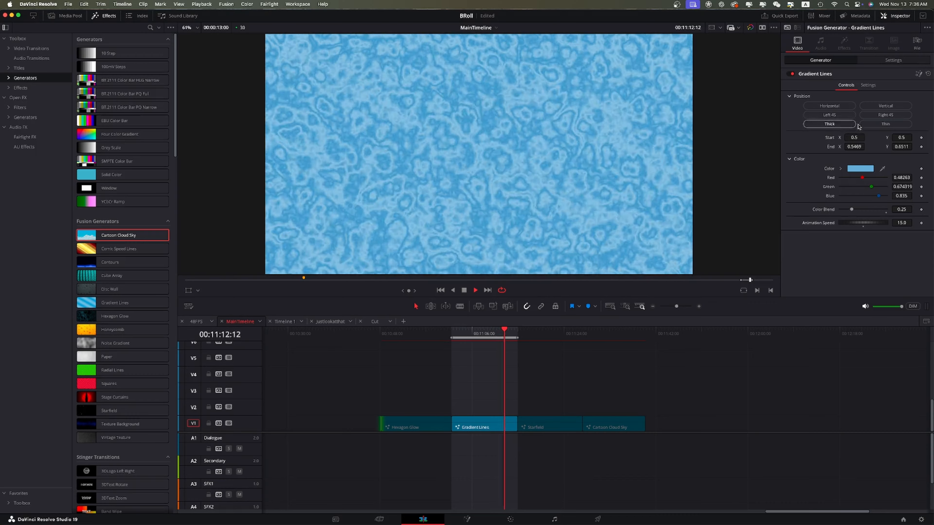
{"action": "left_click", "coordinate": [890, 125]}
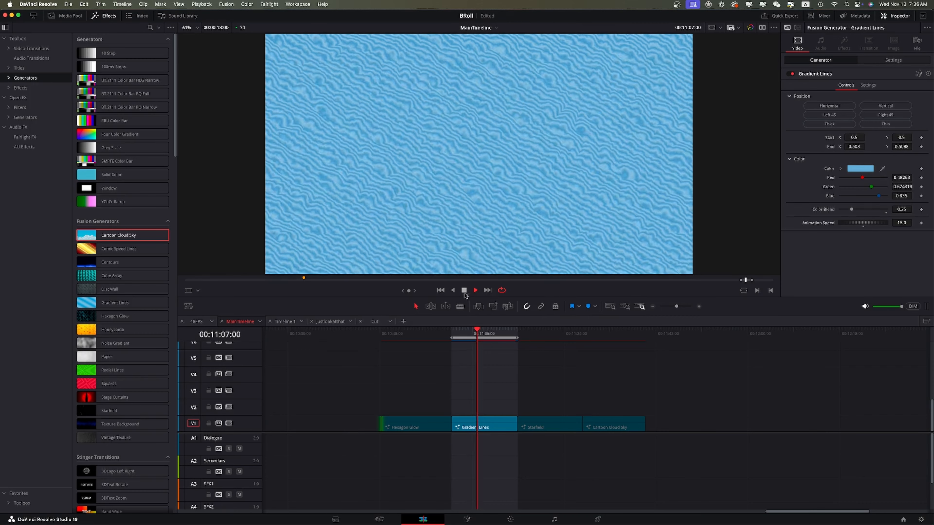
Select the Starfield clip, enlarge the viewer, and reseed the starfield's random seed.
{"action": "left_click", "coordinate": [535, 381]}
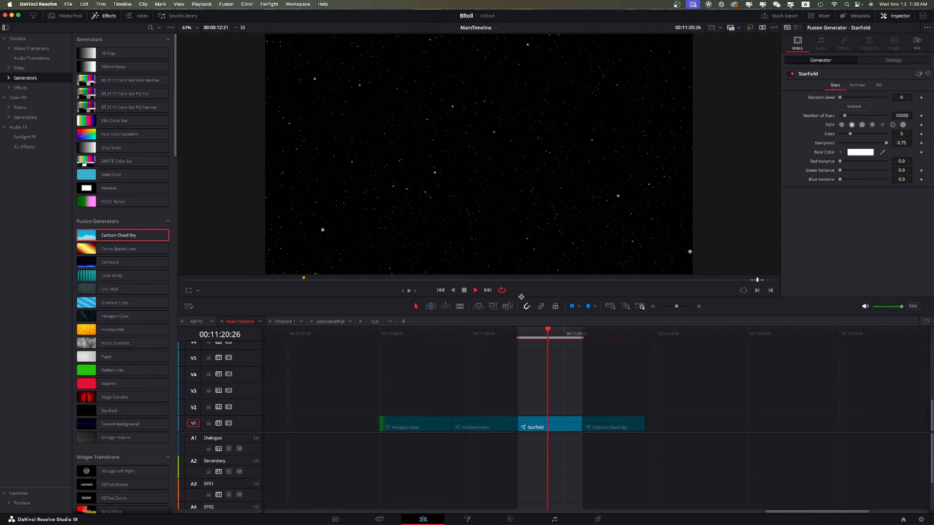
{"action": "left_click_drag", "start_coordinate": [521, 297], "coordinate": [468, 392]}
{"action": "left_click", "coordinate": [103, 16]}
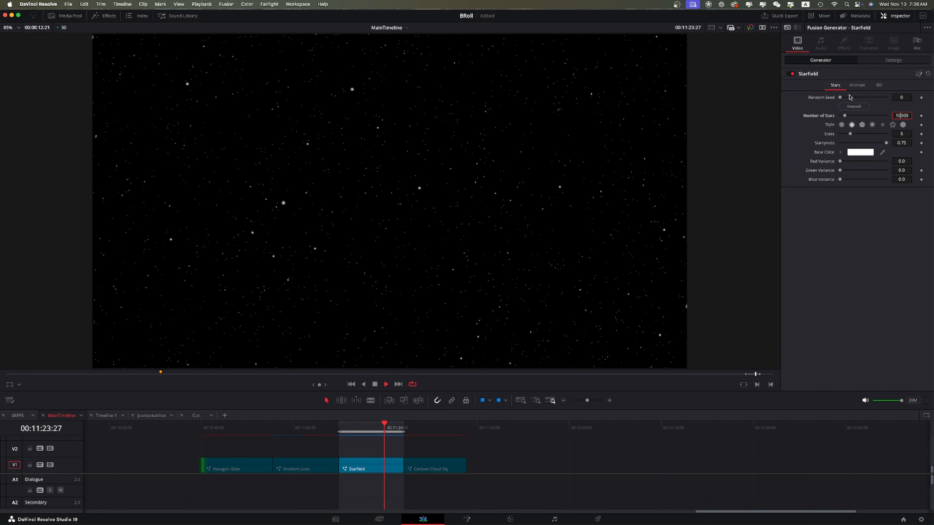
{"action": "left_click", "coordinate": [862, 107]}
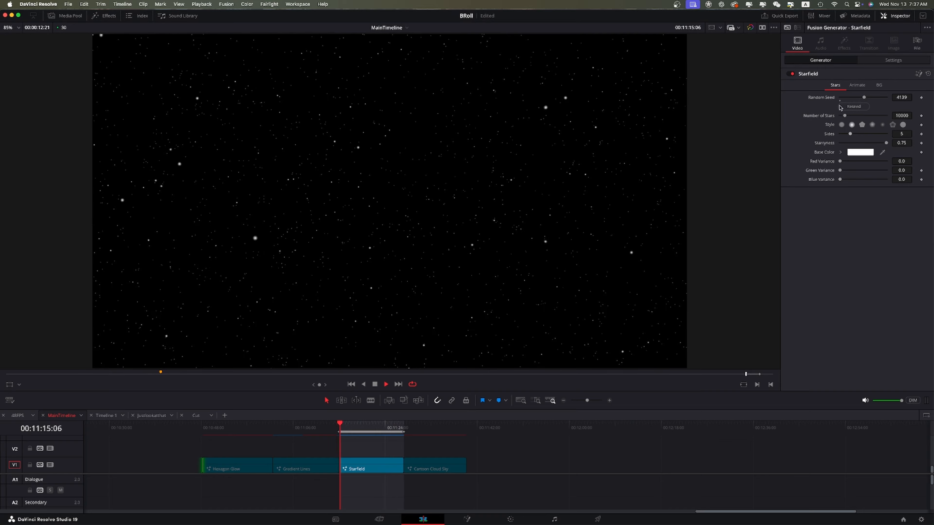
Try the first three star styles, ending on the pointed star shape.
{"action": "left_click", "coordinate": [842, 125]}
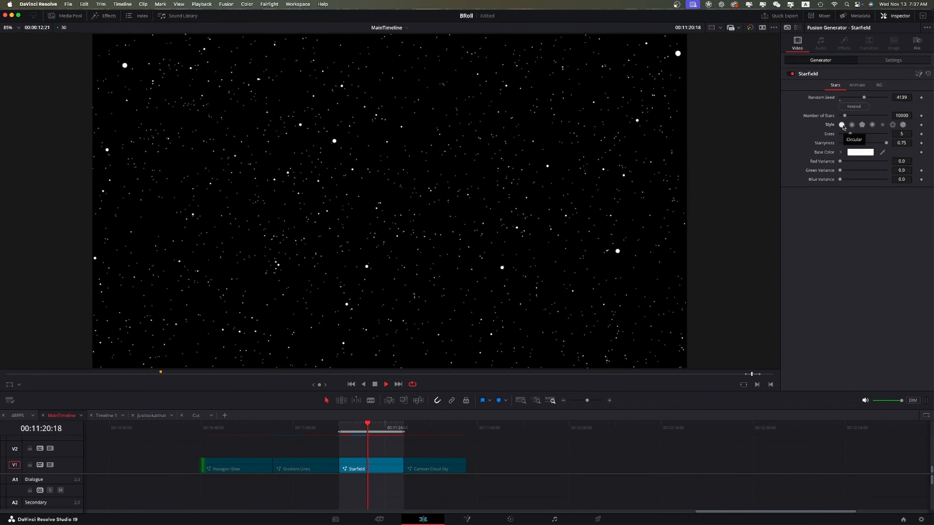
{"action": "left_click", "coordinate": [852, 126]}
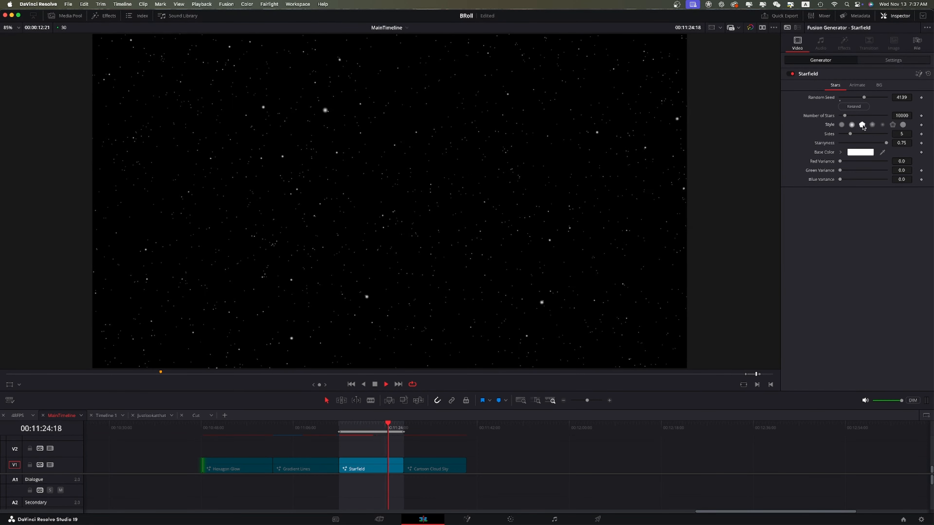
{"action": "left_click", "coordinate": [862, 126]}
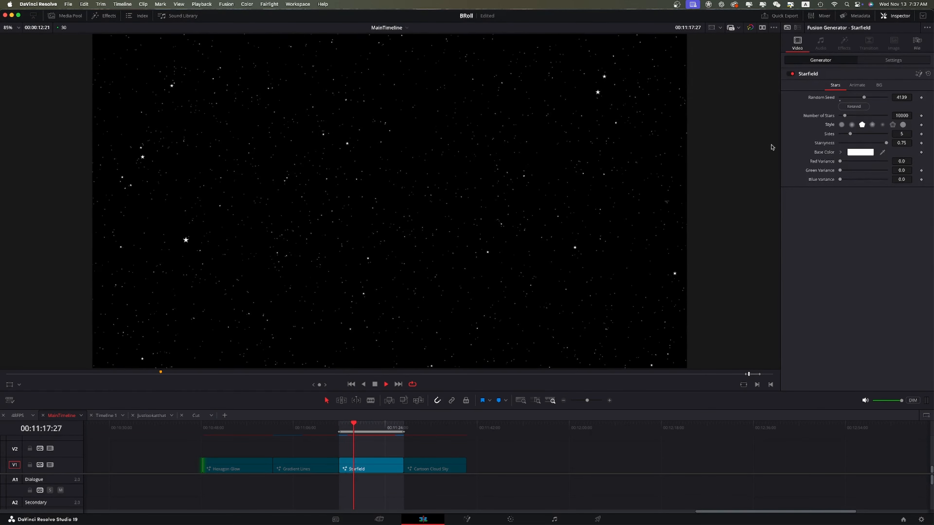
Experiment with the number of star sides and set it to 5.
{"action": "left_click_drag", "start_coordinate": [852, 136], "coordinate": [715, 148]}
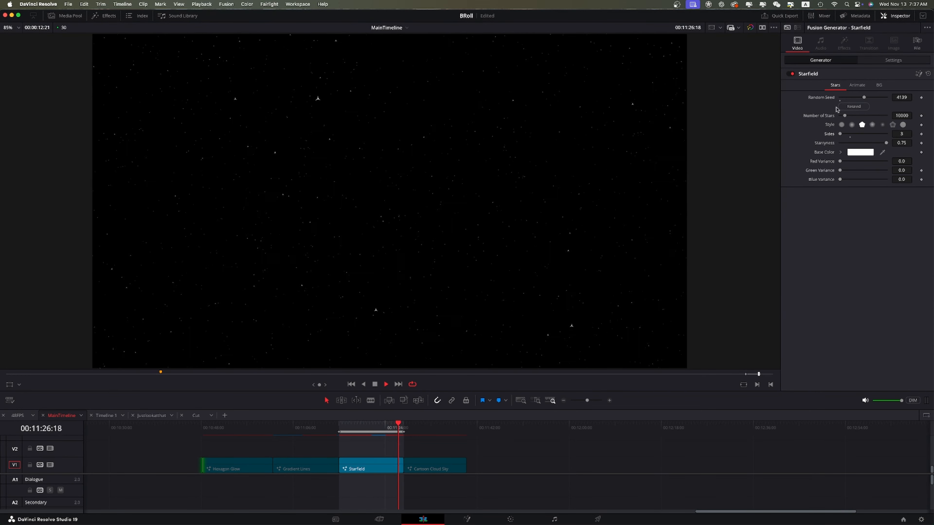
{"action": "left_click_drag", "start_coordinate": [839, 134], "coordinate": [901, 135]}
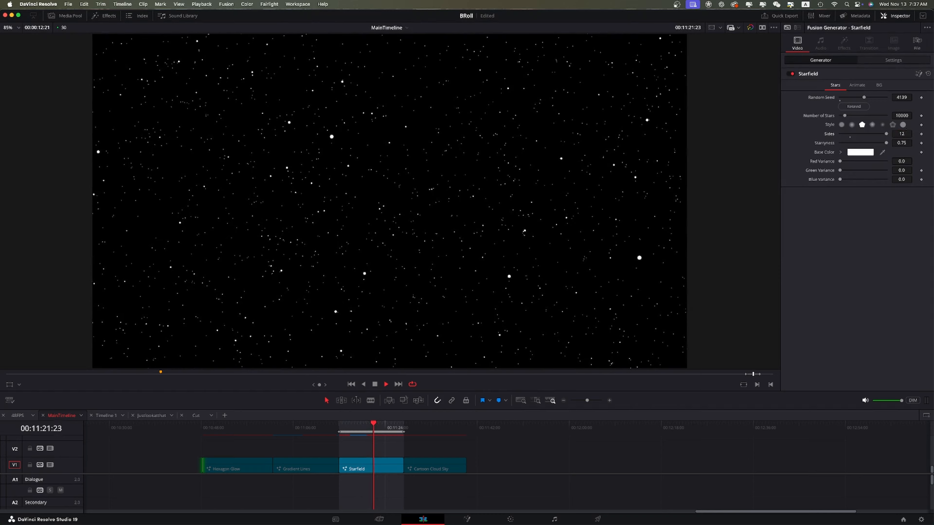
{"action": "left_click", "coordinate": [902, 135]}
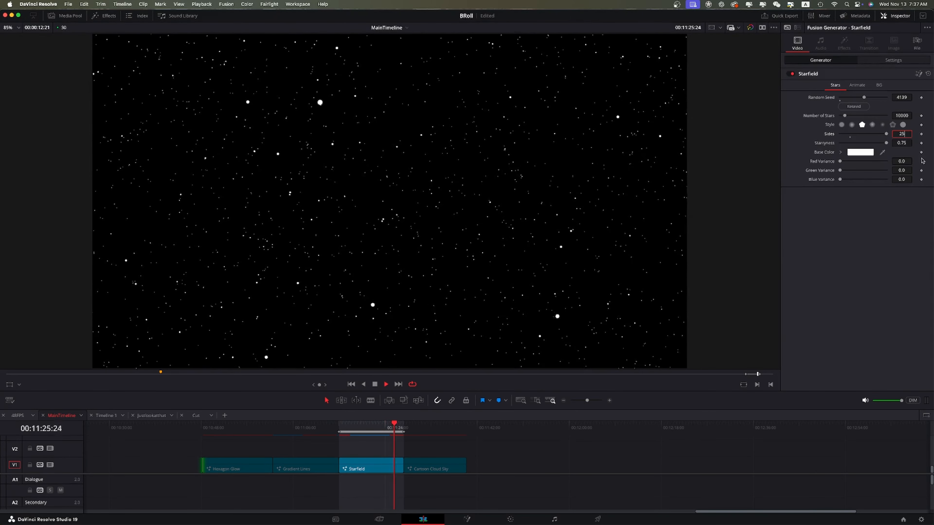
{"action": "type", "text": "25"}
{"action": "key", "text": "Tab"}
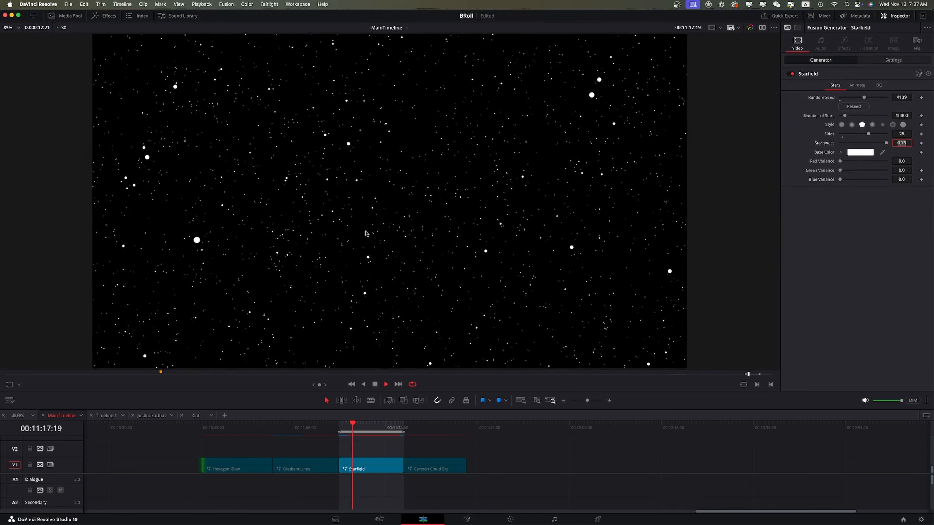
{"action": "left_click", "coordinate": [907, 135]}
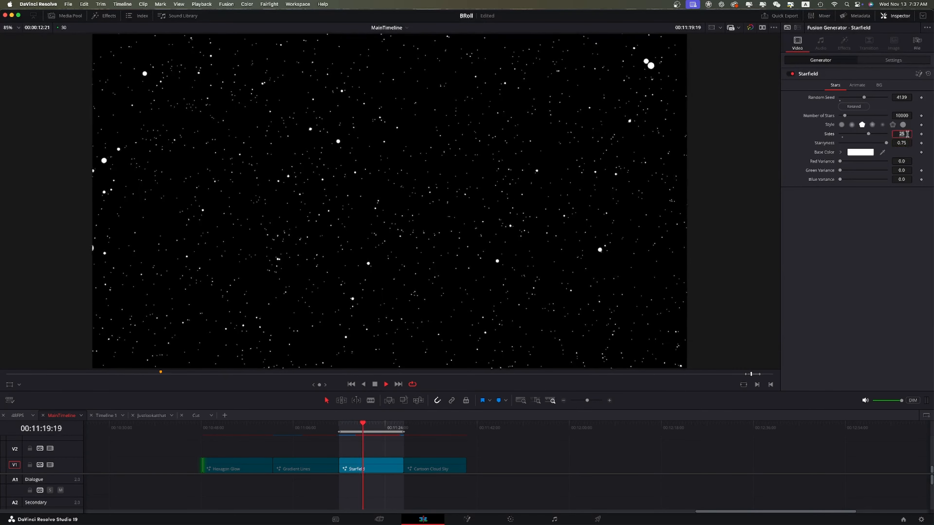
{"action": "type", "text": "5"}
{"action": "key", "text": "Tab"}
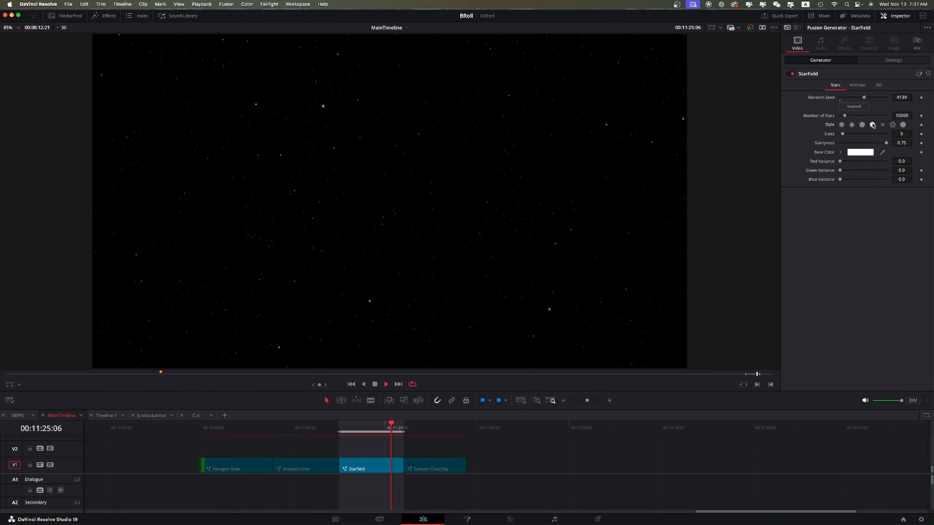
Cycle through other star styles back to the pointed star and nudge the Starryness slider.
{"action": "left_click", "coordinate": [902, 124]}
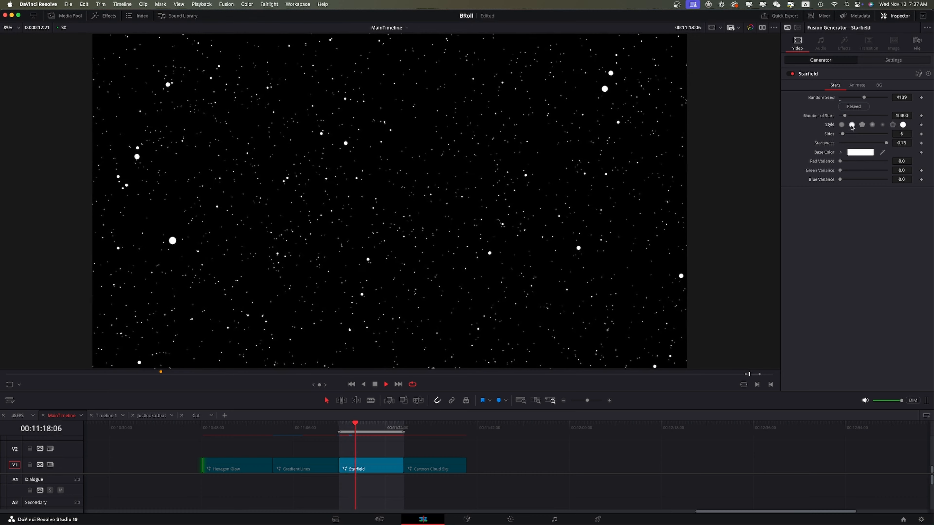
{"action": "left_click", "coordinate": [851, 125]}
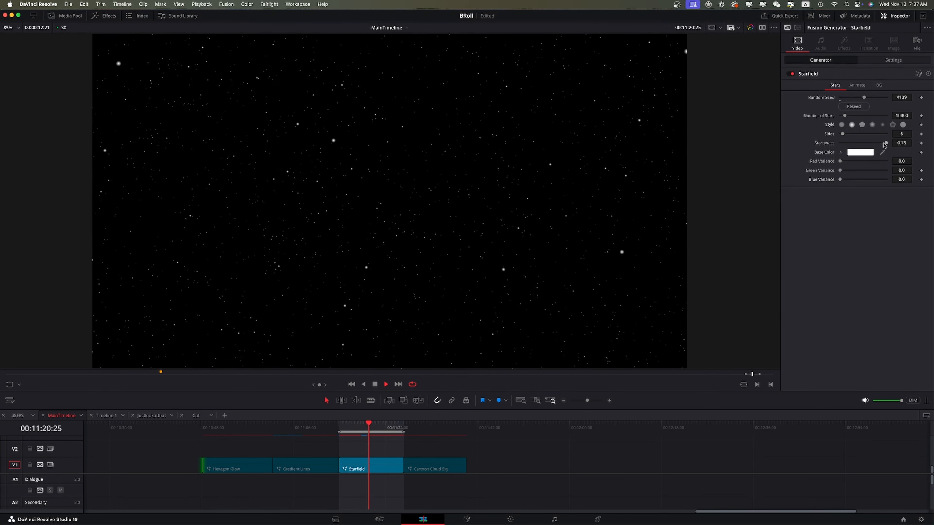
{"action": "left_click", "coordinate": [860, 126]}
{"action": "mouse_move", "coordinate": [886, 143]}
{"action": "left_mouse_down"}
{"action": "mouse_move", "coordinate": [837, 145]}
{"action": "mouse_move", "coordinate": [901, 145]}
{"action": "left_mouse_up"}
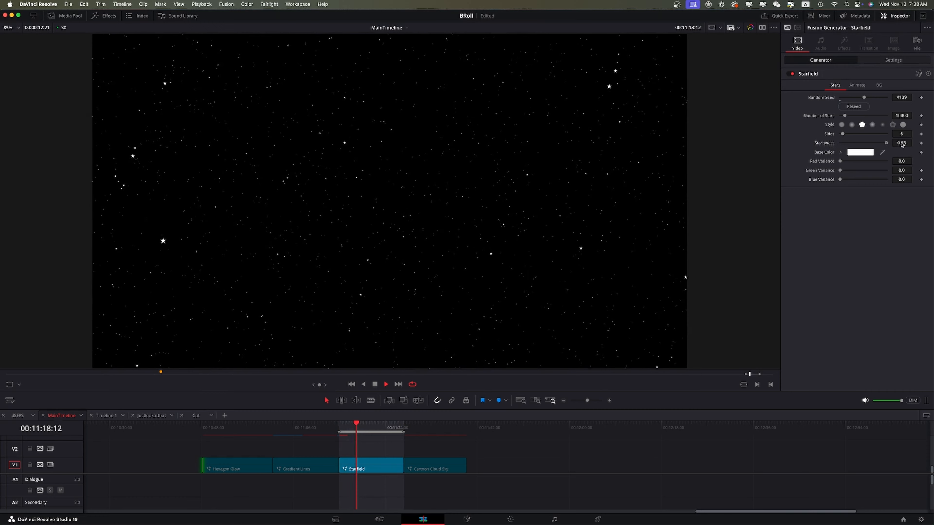
Try purple and then red swatches as the stars' base color.
{"action": "left_click", "coordinate": [871, 155]}
{"action": "left_click", "coordinate": [661, 296]}
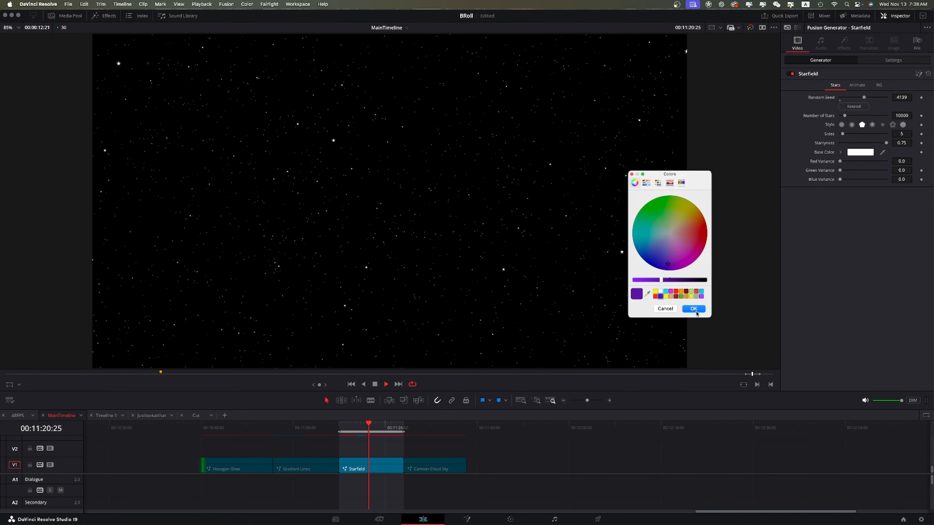
{"action": "left_click", "coordinate": [694, 309]}
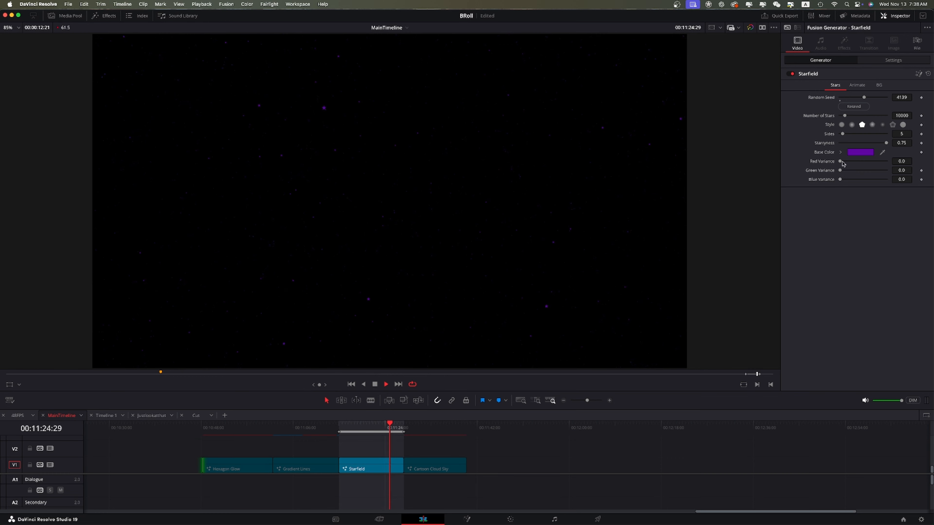
{"action": "left_click", "coordinate": [861, 153]}
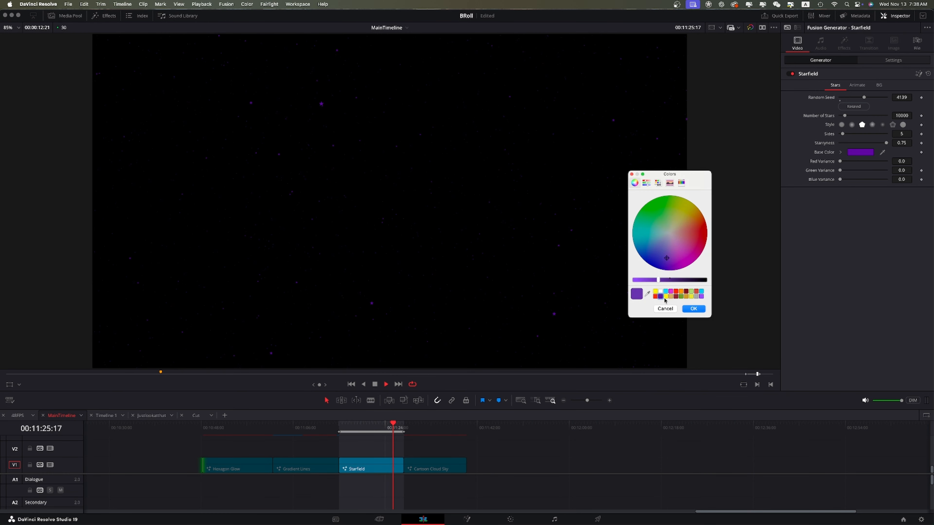
{"action": "left_click", "coordinate": [655, 296]}
{"action": "left_click", "coordinate": [693, 309]}
Set the stars' base color back to the white swatch.
{"action": "left_click", "coordinate": [860, 153]}
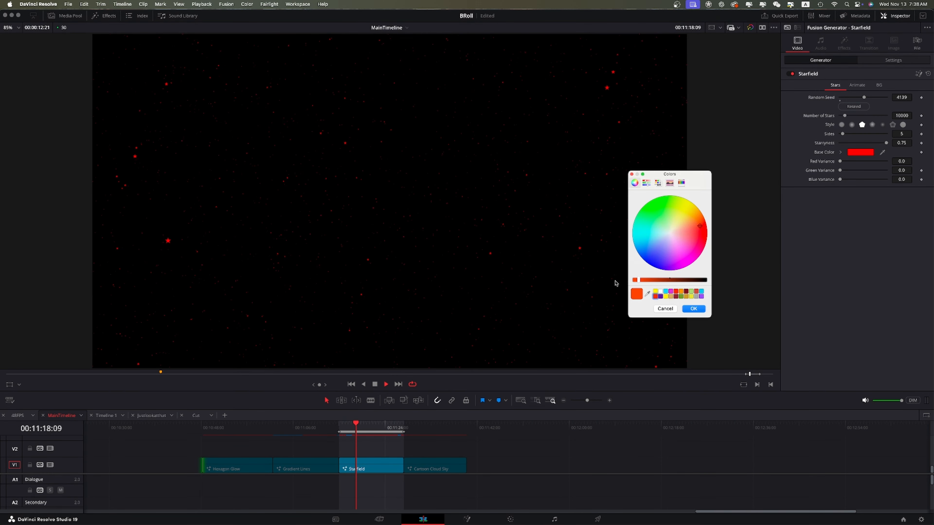
{"action": "left_click", "coordinate": [660, 293]}
{"action": "left_click", "coordinate": [694, 309]}
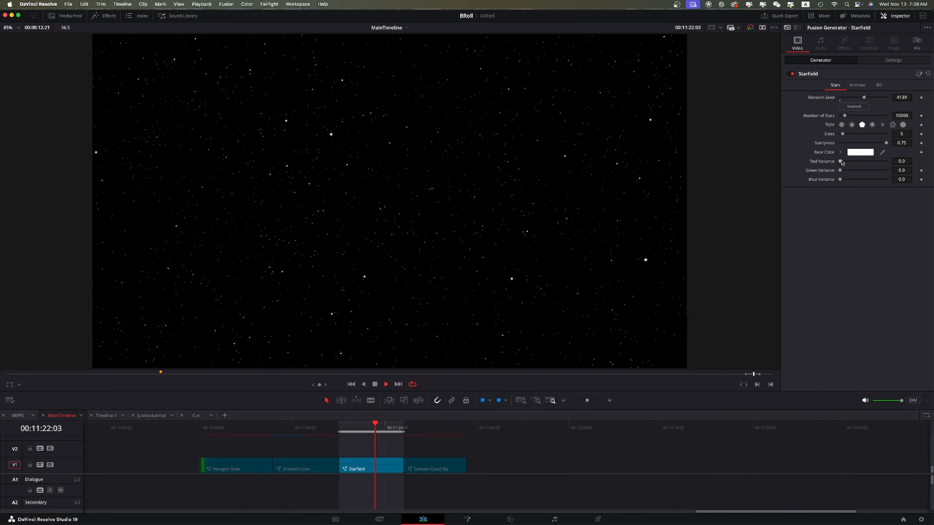
Raise the green and blue star variance, then set the animation depth to about 142 and speed to about 9.21.
{"action": "left_click_drag", "start_coordinate": [841, 162], "coordinate": [907, 177]}
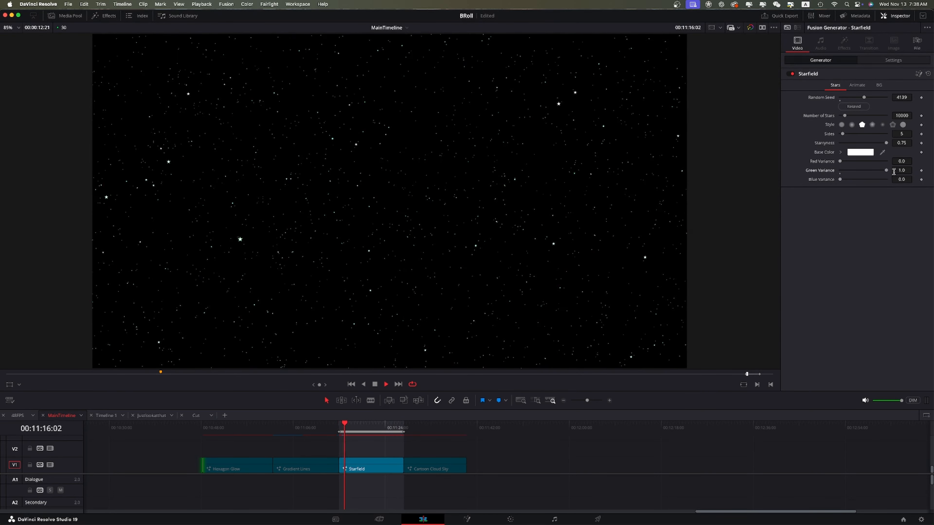
{"action": "left_click_drag", "start_coordinate": [840, 180], "coordinate": [927, 187]}
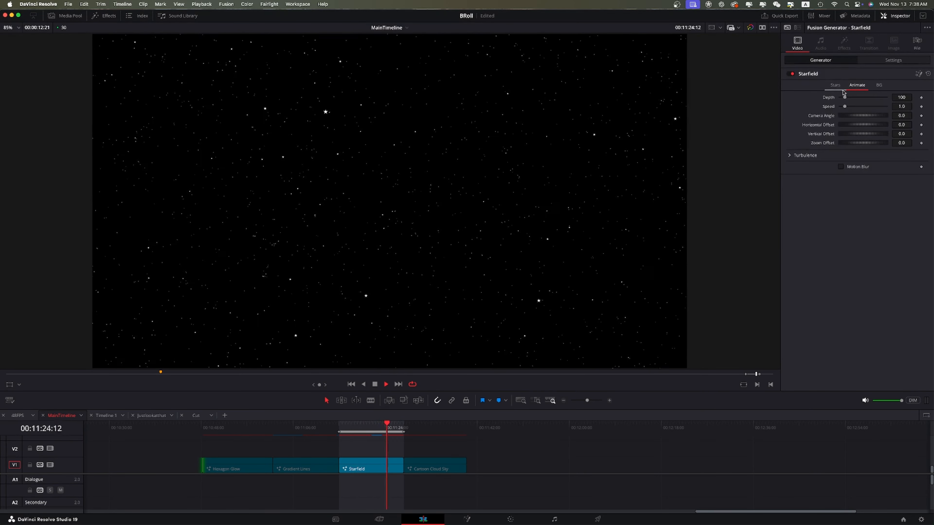
{"action": "left_click_drag", "start_coordinate": [846, 99], "coordinate": [884, 114]}
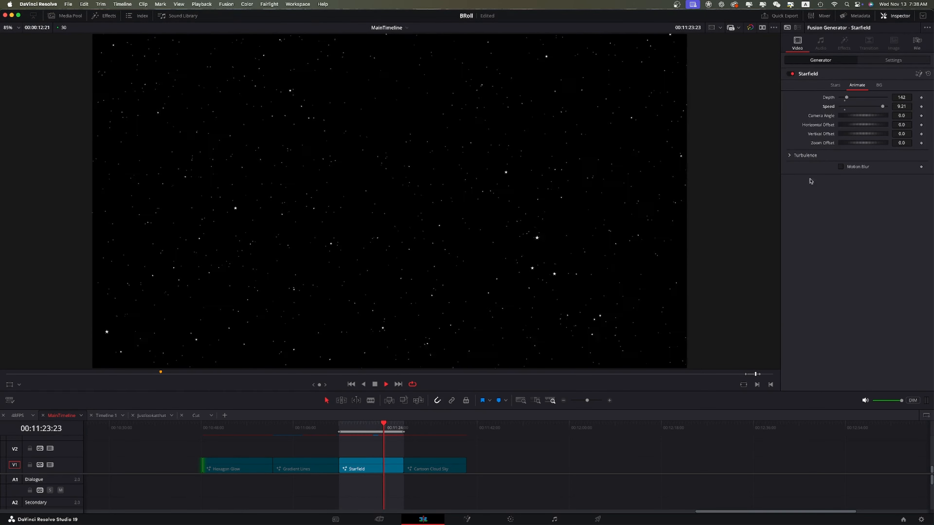
Set the starfield's background to a red swatch and darken it to a deep red.
{"action": "left_click", "coordinate": [877, 87]}
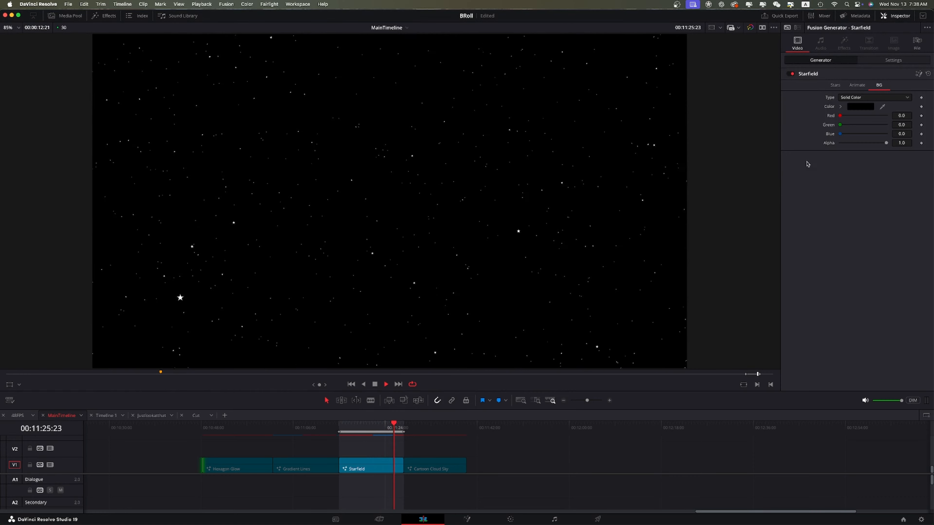
{"action": "left_click", "coordinate": [865, 108]}
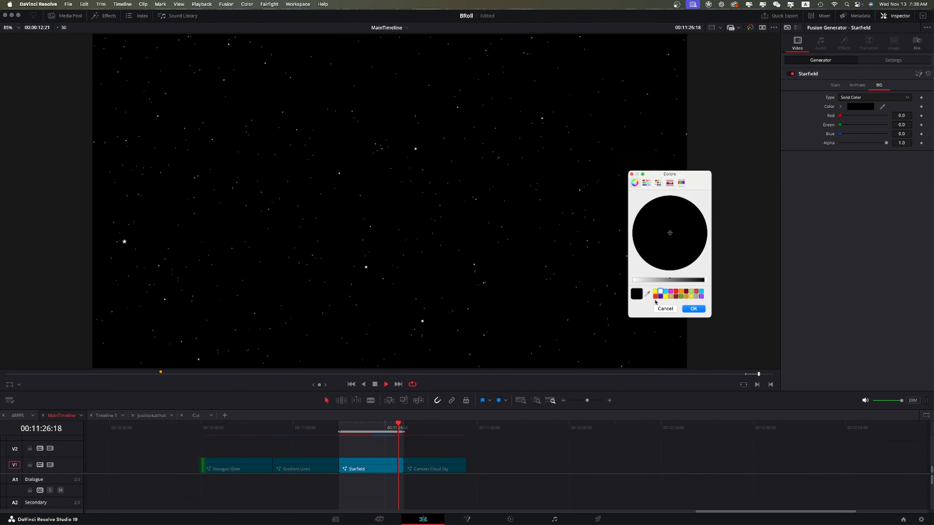
{"action": "left_click", "coordinate": [660, 296]}
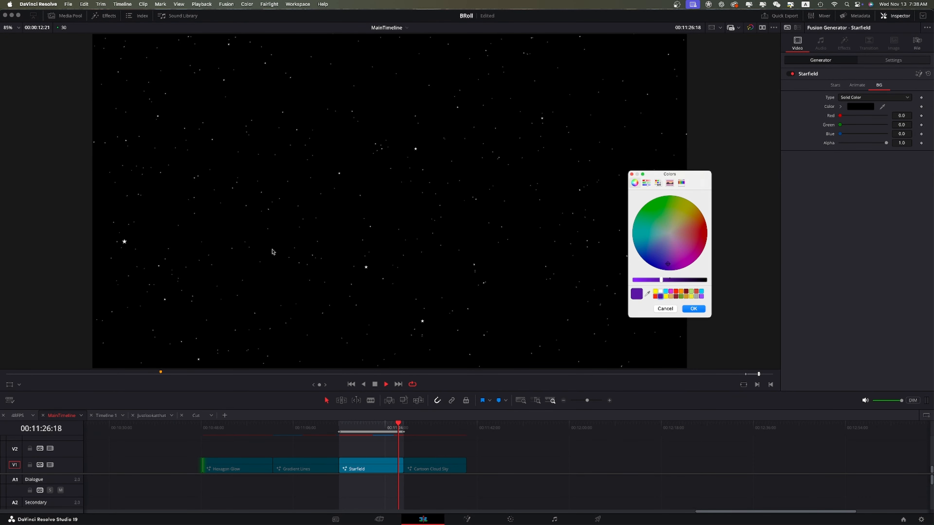
{"action": "left_click", "coordinate": [655, 297]}
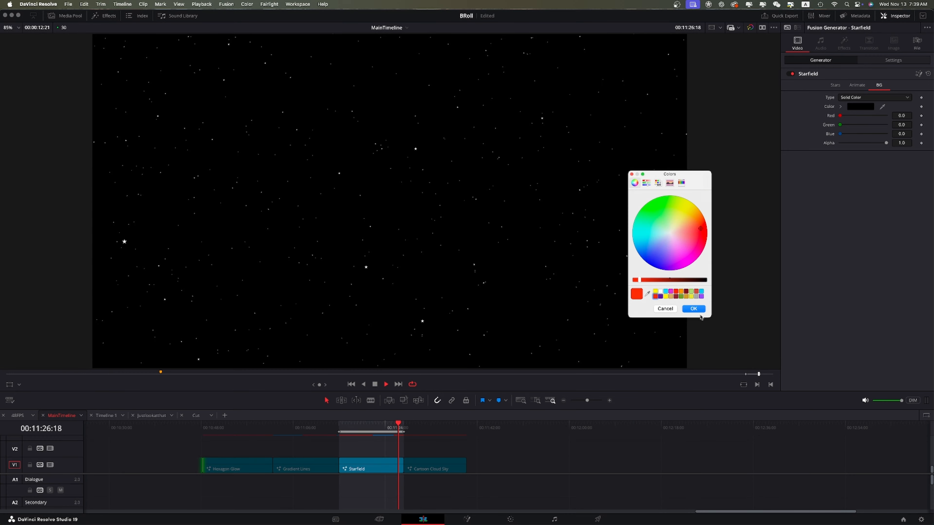
{"action": "left_click", "coordinate": [693, 310]}
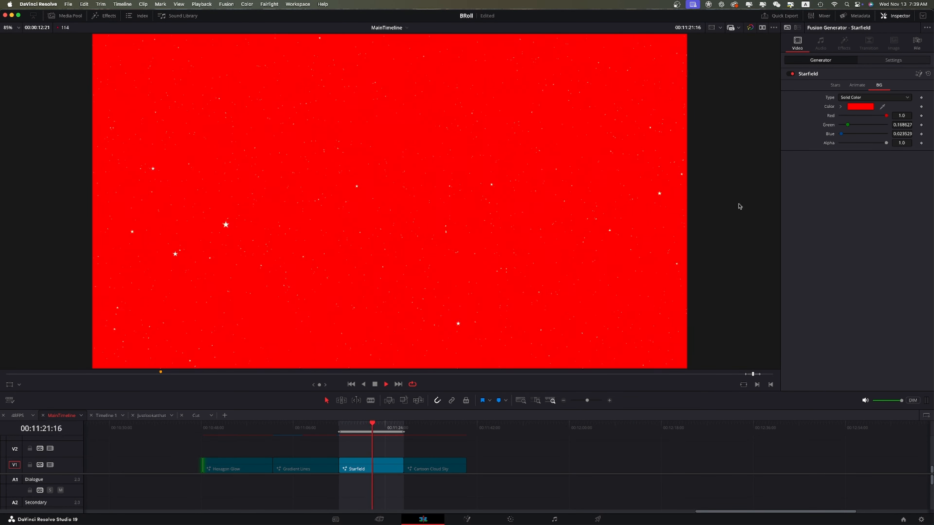
{"action": "left_click_drag", "start_coordinate": [638, 282], "coordinate": [679, 286]}
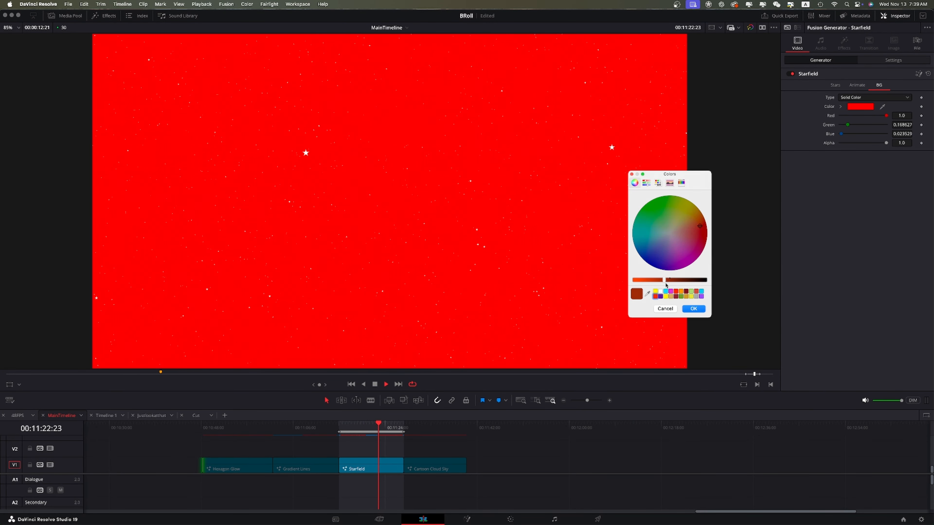
{"action": "left_click", "coordinate": [699, 310]}
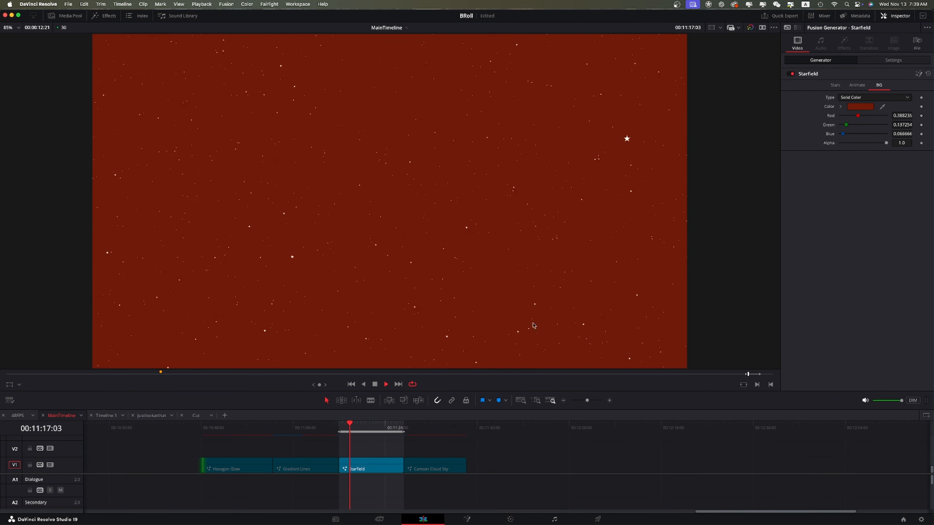
Set the starfield's background color to a dark blue using the color picker.
{"action": "left_click", "coordinate": [861, 108]}
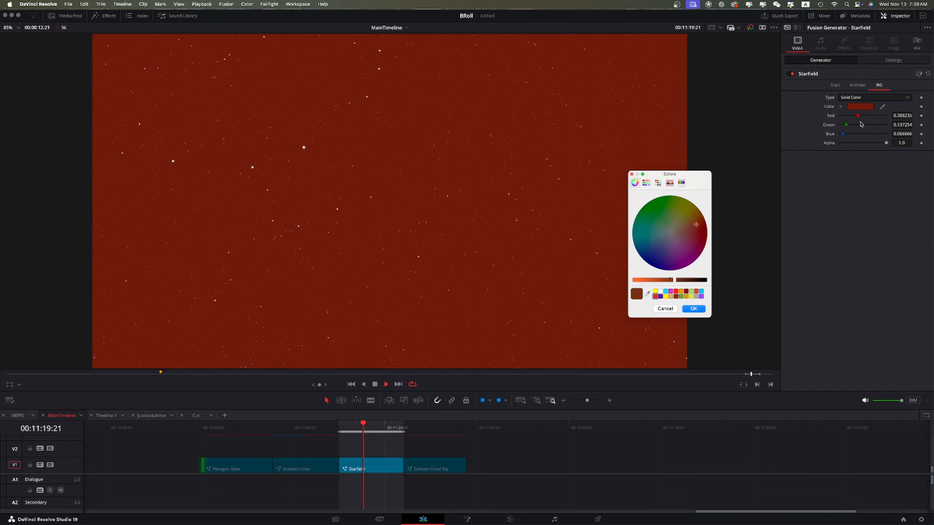
{"action": "left_click", "coordinate": [664, 294]}
{"action": "left_click", "coordinate": [653, 260]}
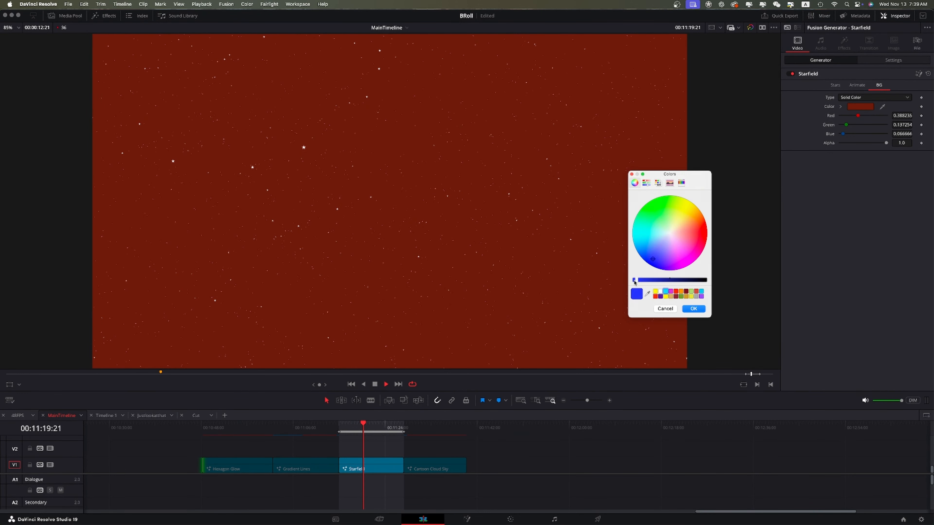
{"action": "left_click_drag", "start_coordinate": [633, 281], "coordinate": [615, 281]}
{"action": "left_click", "coordinate": [693, 309]}
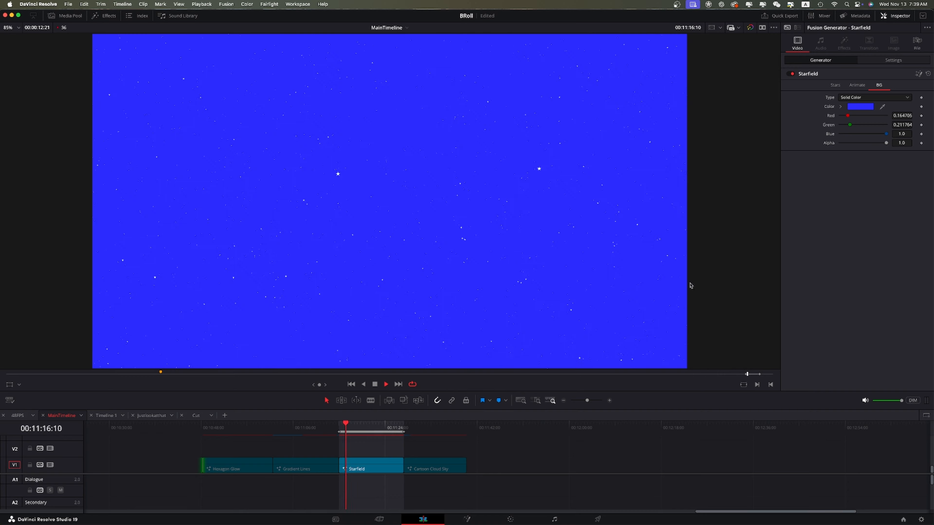
{"action": "left_click", "coordinate": [693, 309]}
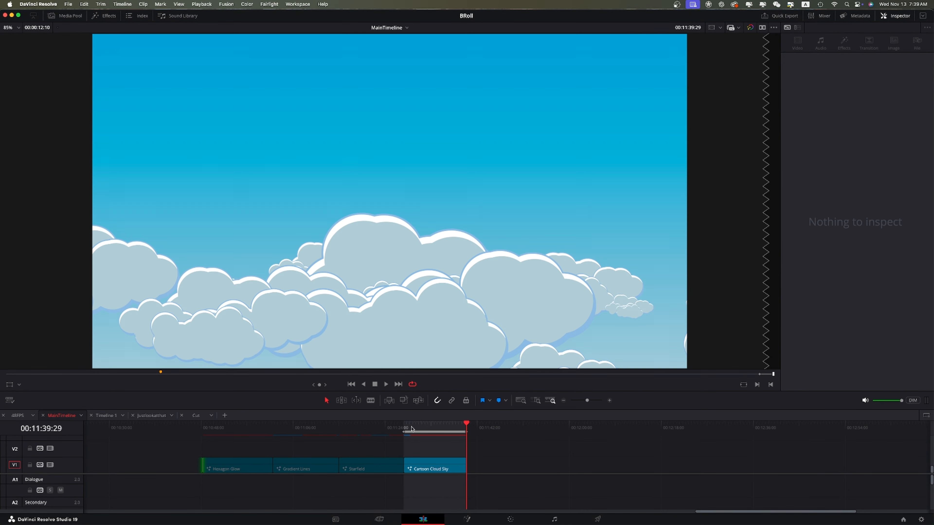
Move to the Cartoon Cloud Sky clip and lower its cloud separation to about 0.946.
{"action": "left_click", "coordinate": [410, 429]}
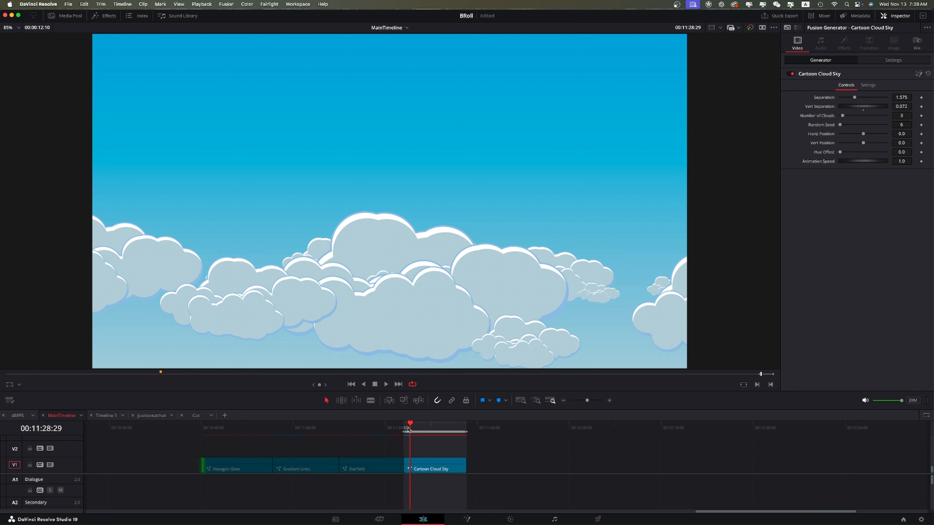
{"action": "left_click_drag", "start_coordinate": [408, 429], "coordinate": [406, 427]}
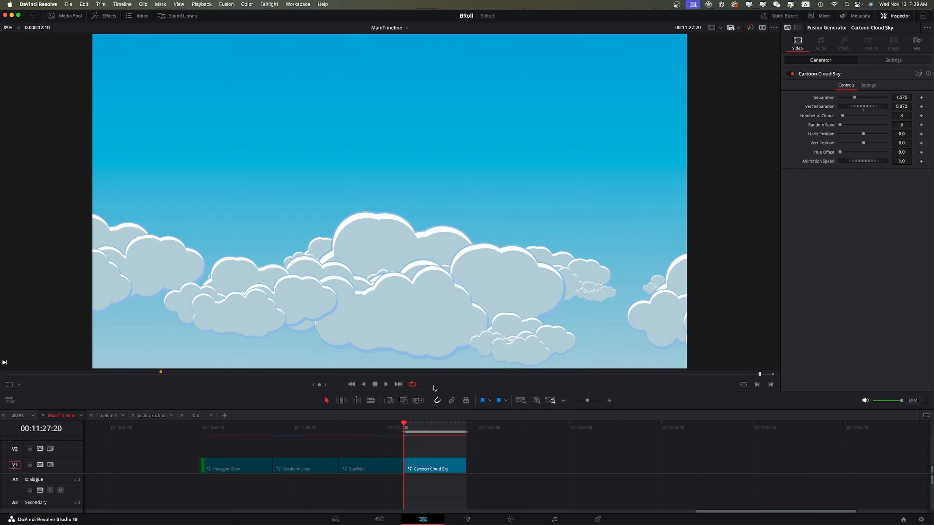
{"action": "key", "text": "space"}
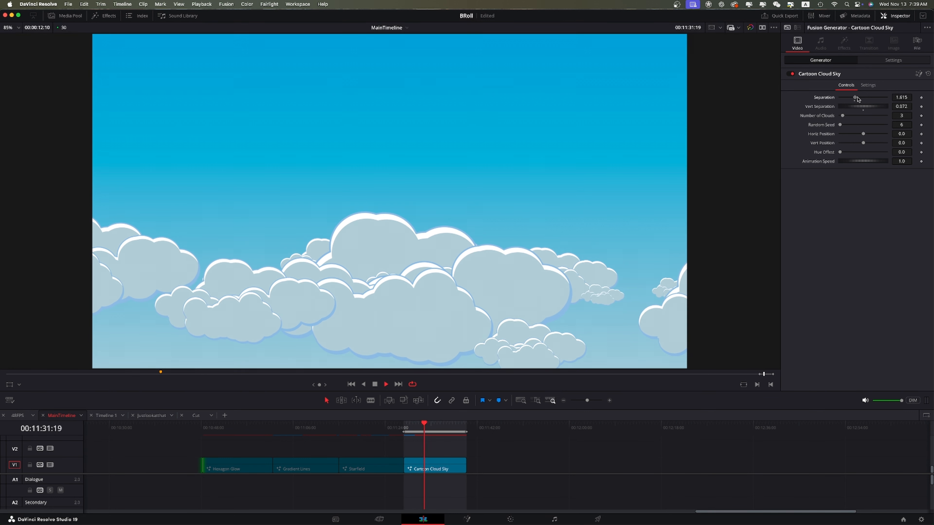
{"action": "mouse_move", "coordinate": [856, 98]}
{"action": "left_mouse_down"}
{"action": "mouse_move", "coordinate": [868, 100]}
{"action": "mouse_move", "coordinate": [849, 109]}
{"action": "left_mouse_up"}
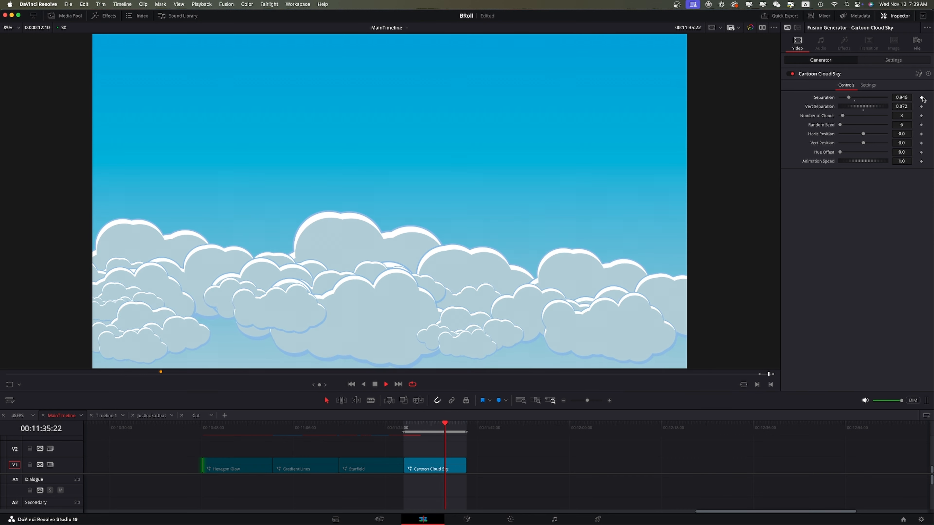
Keyframe the cloud separation at the clip's start so it animates across the clip, and play it back.
{"action": "key", "text": "space"}
{"action": "key", "text": "Up"}
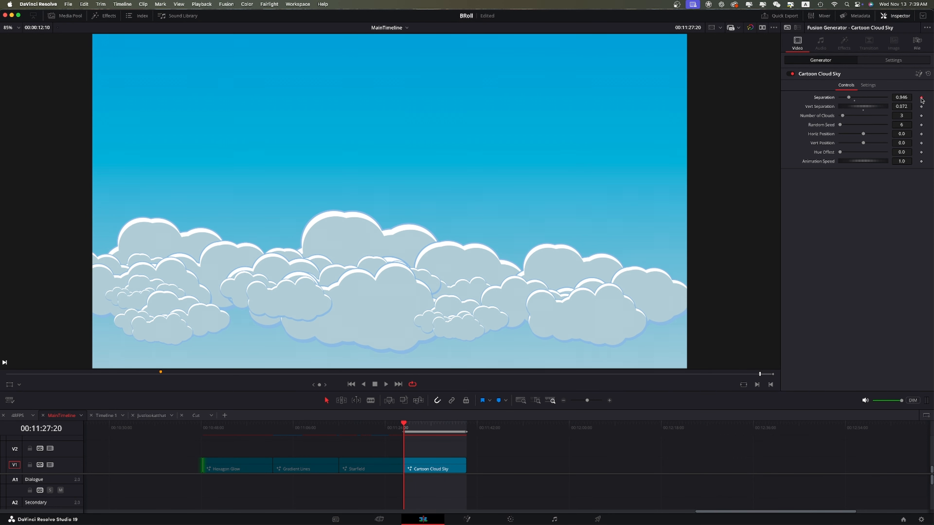
{"action": "key", "text": "space"}
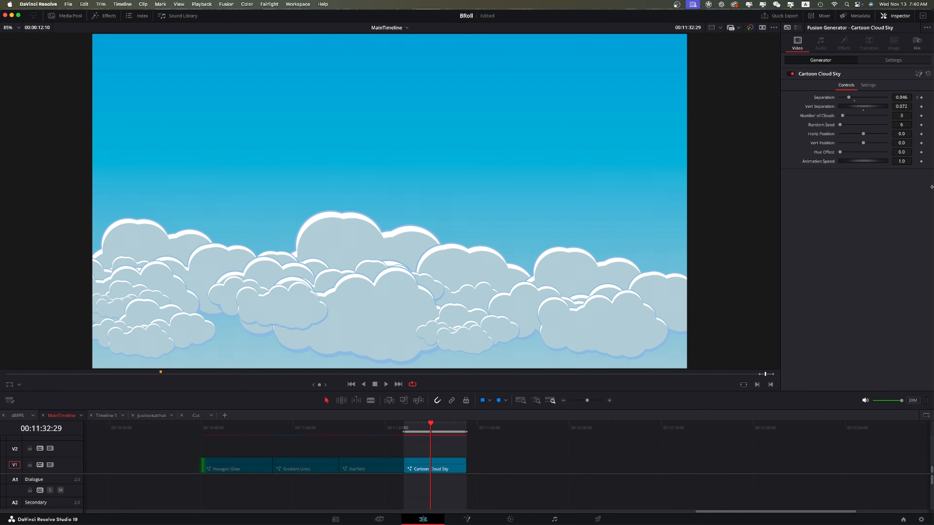
{"action": "left_click_drag", "start_coordinate": [848, 99], "coordinate": [878, 112]}
{"action": "left_click", "coordinate": [404, 427]}
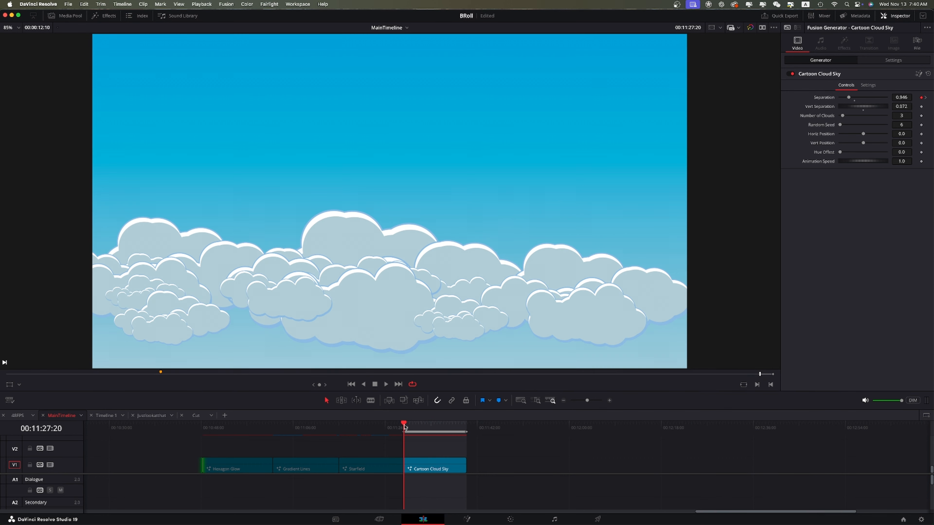
{"action": "key", "text": "space"}
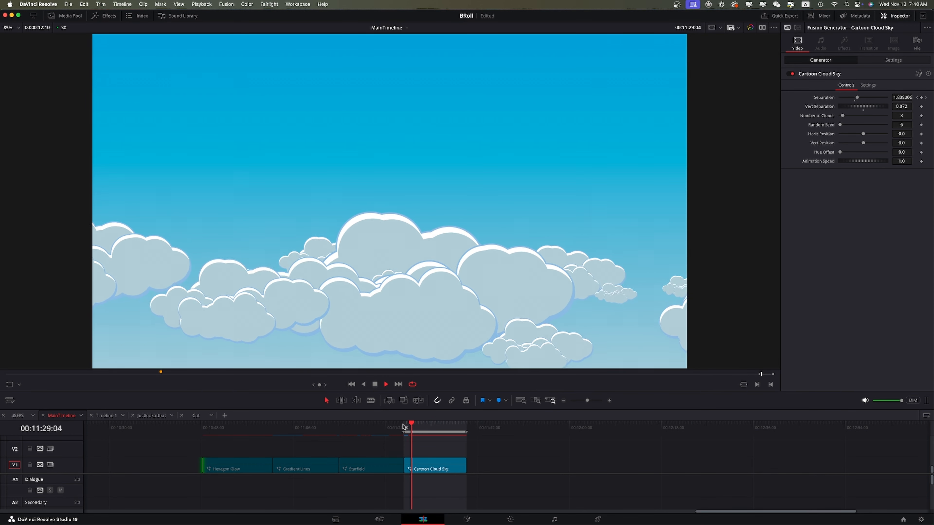
{"action": "key", "text": "space"}
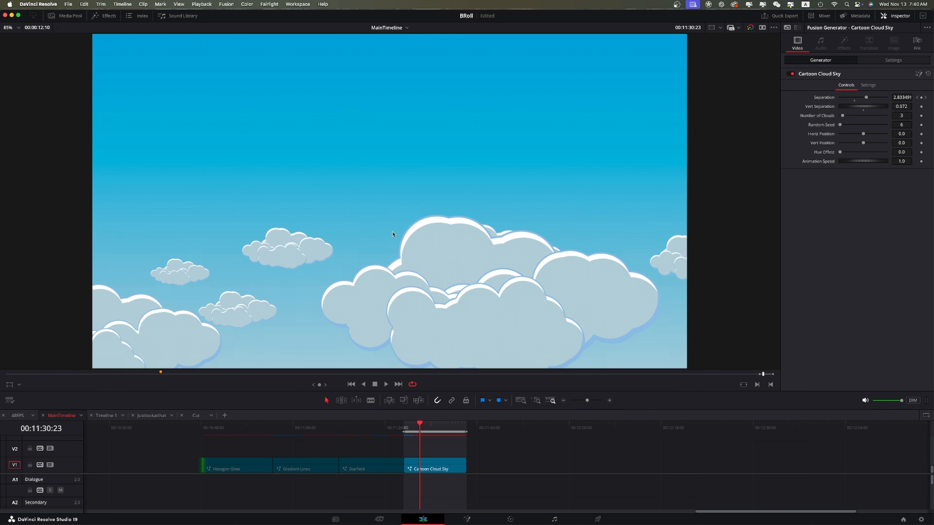
Set vertical separation 0, clouds 4, random seed 1810, horizontal position -0.31, vertical position 0.038, hue offset 0.0591, animation speed 1.899.
{"action": "mouse_move", "coordinate": [854, 107]}
{"action": "left_mouse_down"}
{"action": "mouse_move", "coordinate": [872, 109]}
{"action": "mouse_move", "coordinate": [850, 109]}
{"action": "left_mouse_up"}
{"action": "left_click_drag", "start_coordinate": [845, 116], "coordinate": [866, 174]}
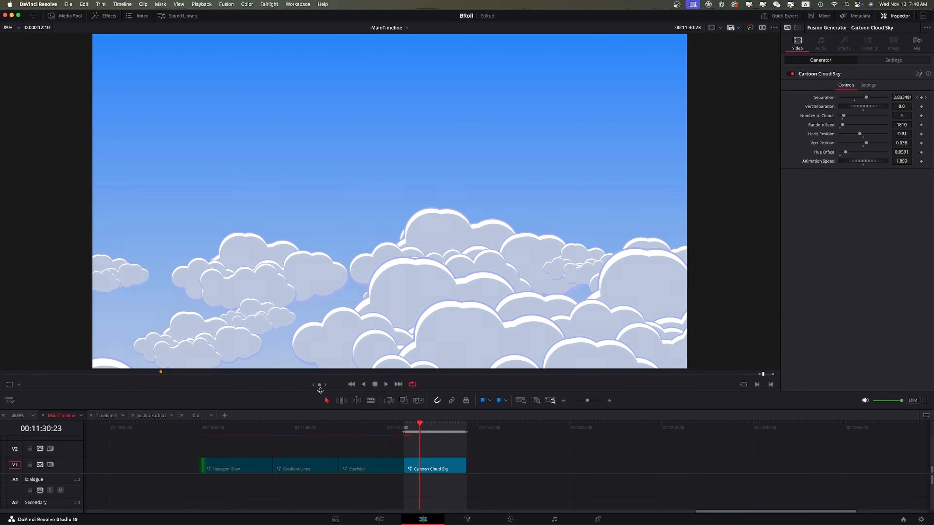
{"action": "left_click", "coordinate": [406, 425]}
{"action": "key", "text": "space"}
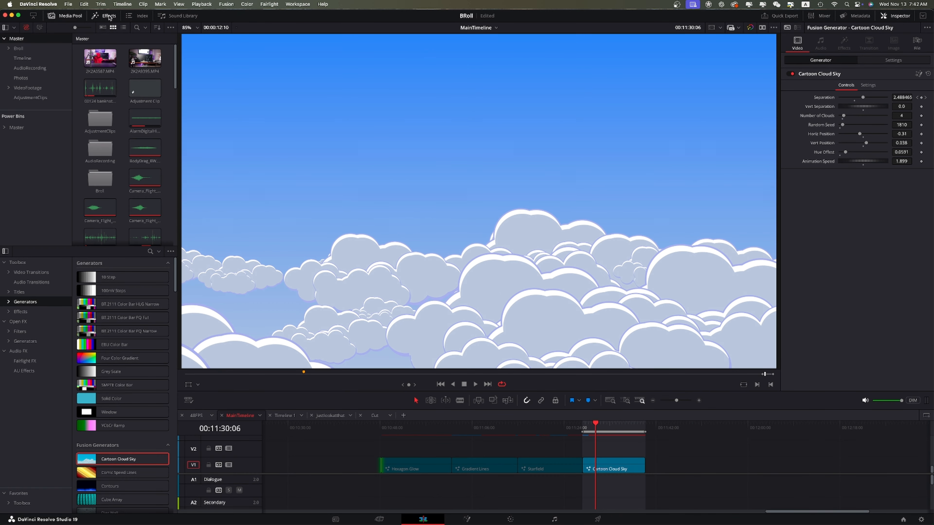
Add the Elegant Shadow title from the Titles effects to the track above the Cartoon Cloud Sky clip.
{"action": "left_click", "coordinate": [66, 15]}
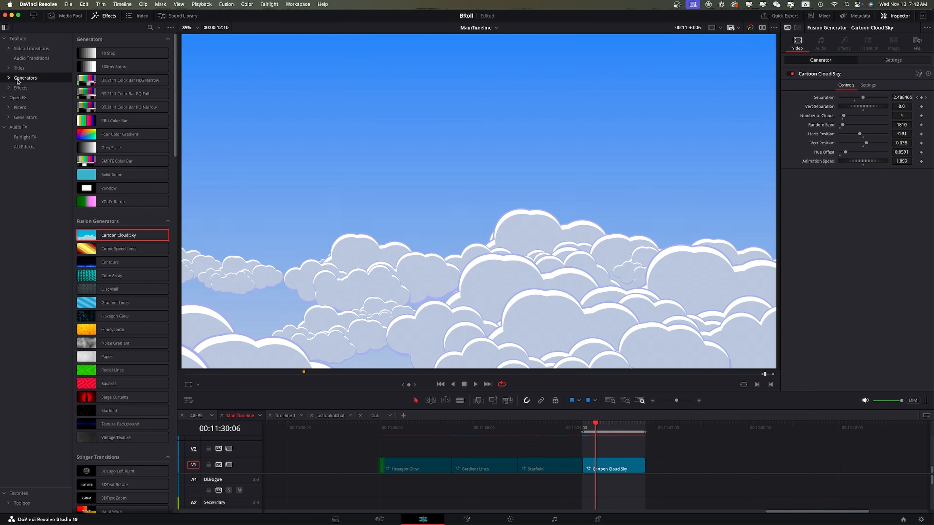
{"action": "left_click", "coordinate": [19, 68]}
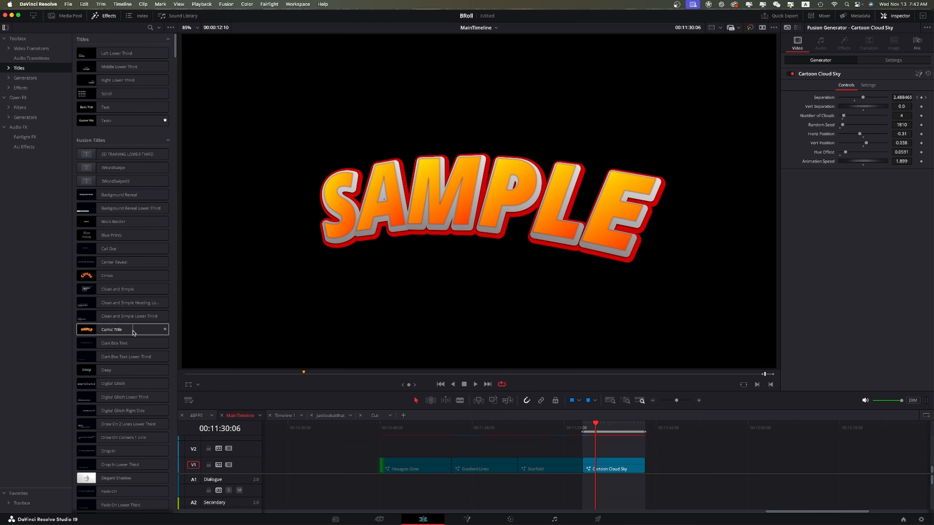
{"action": "scroll", "coordinate": [133, 332], "scroll_direction": "down", "scroll_amount": 10}
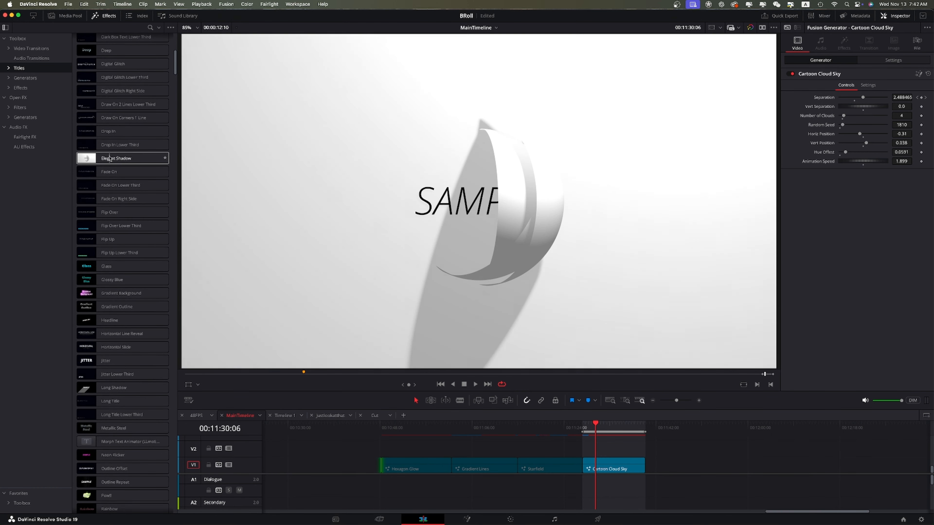
{"action": "left_click_drag", "start_coordinate": [110, 158], "coordinate": [599, 447]}
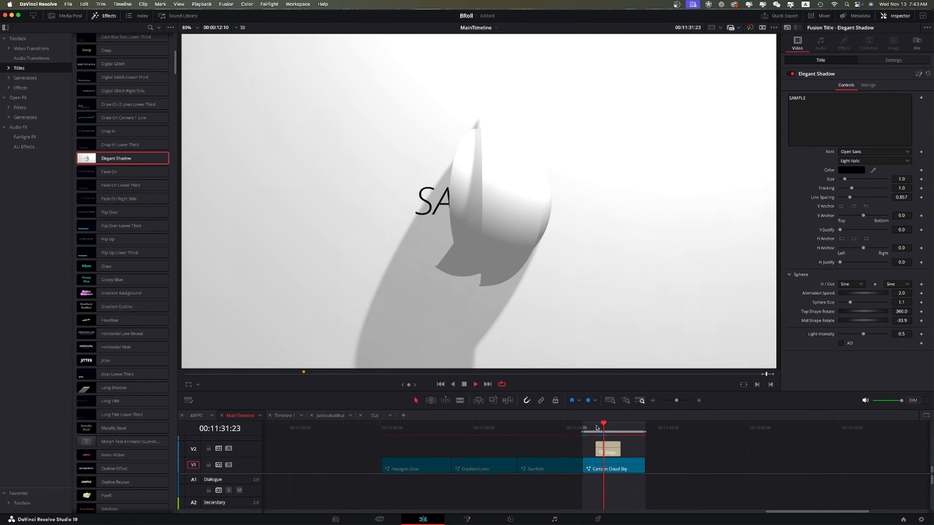
Play the title and select its SAMPLE text for editing.
{"action": "key", "text": "space"}
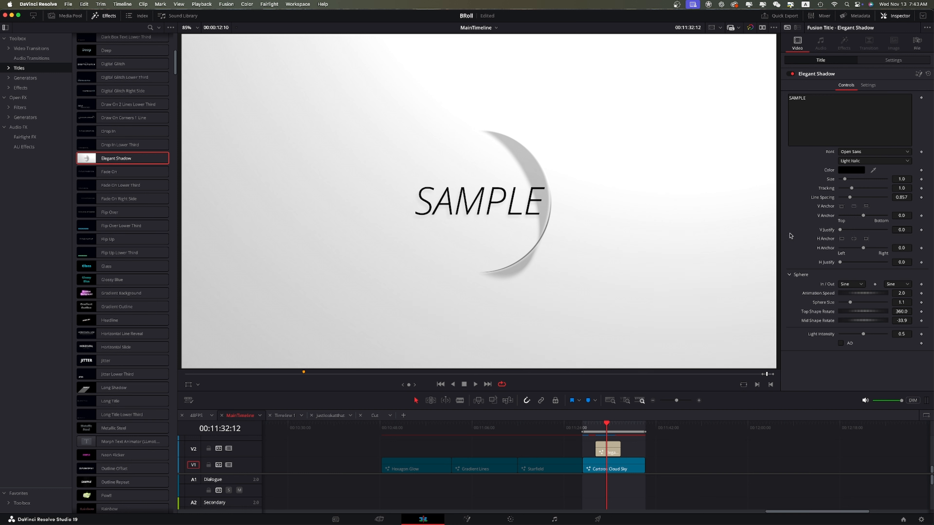
{"action": "left_click", "coordinate": [820, 115]}
{"action": "left_click_drag", "start_coordinate": [786, 100], "coordinate": [826, 105]}
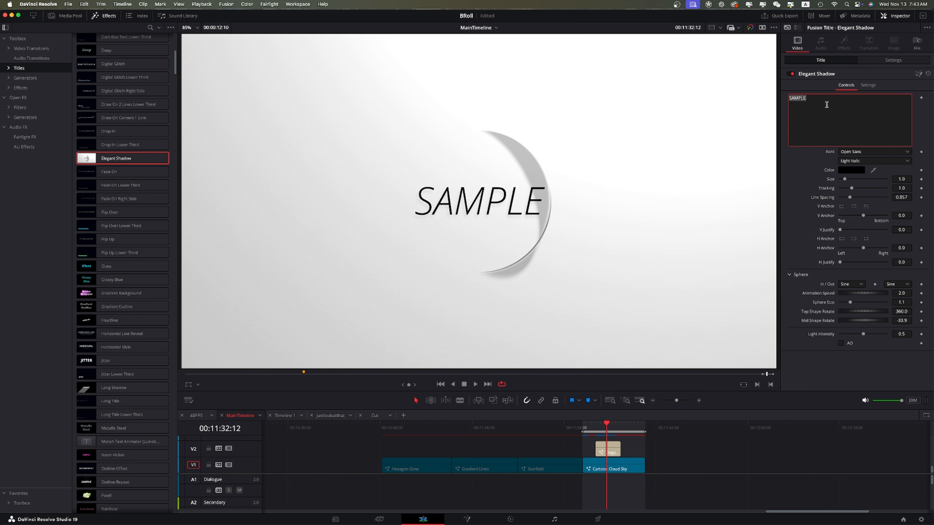